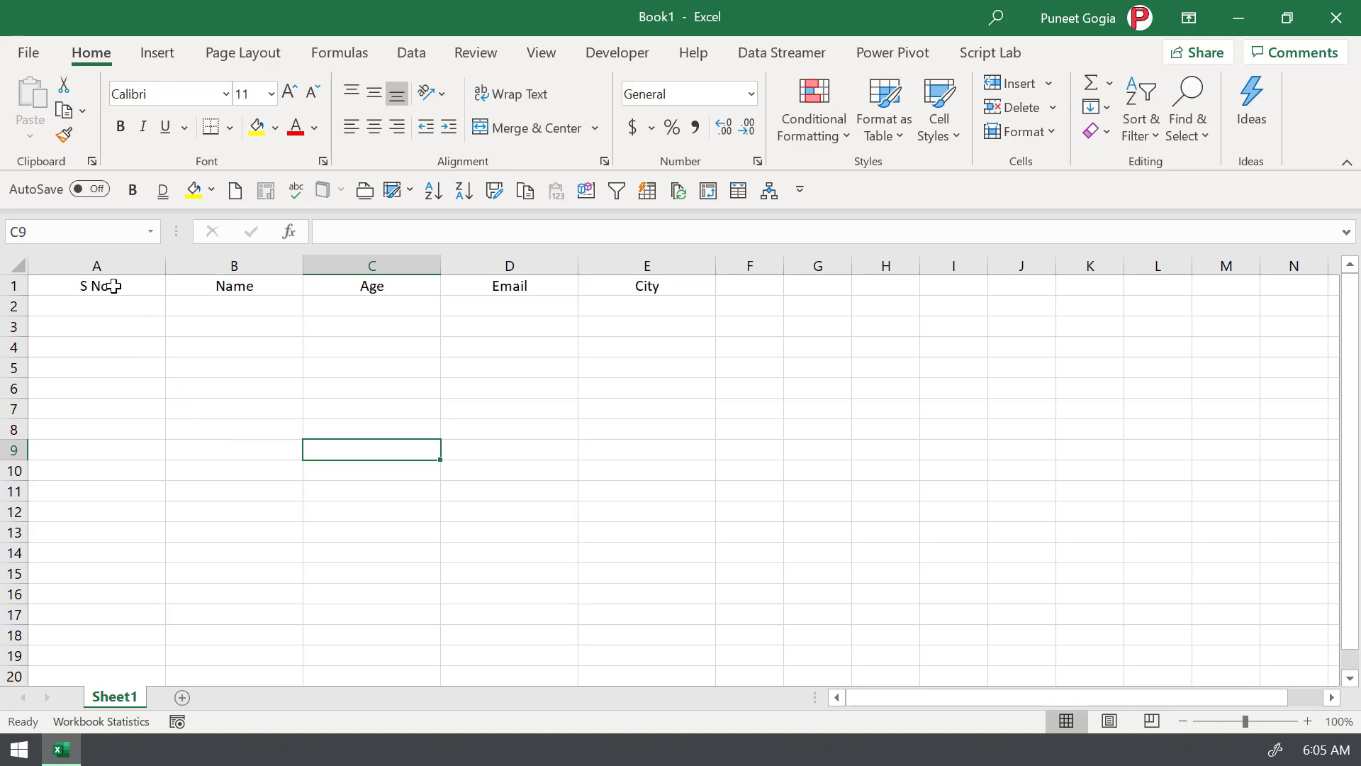
- Convert the header range A1:E2 into an Excel table with the first row as headers
{"action": "left_click_drag", "start_coordinate": [110, 289], "coordinate": [620, 306]}
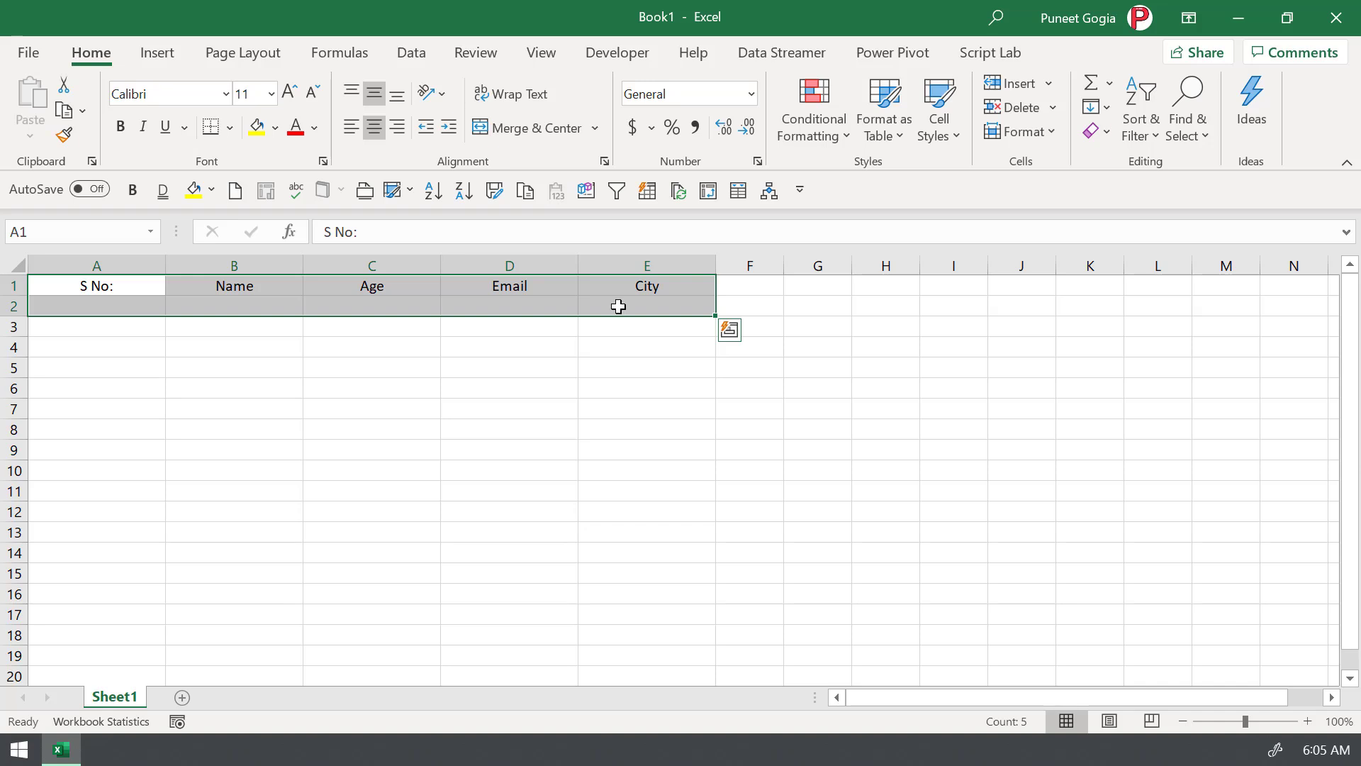
{"action": "key", "text": "ctrl+t"}
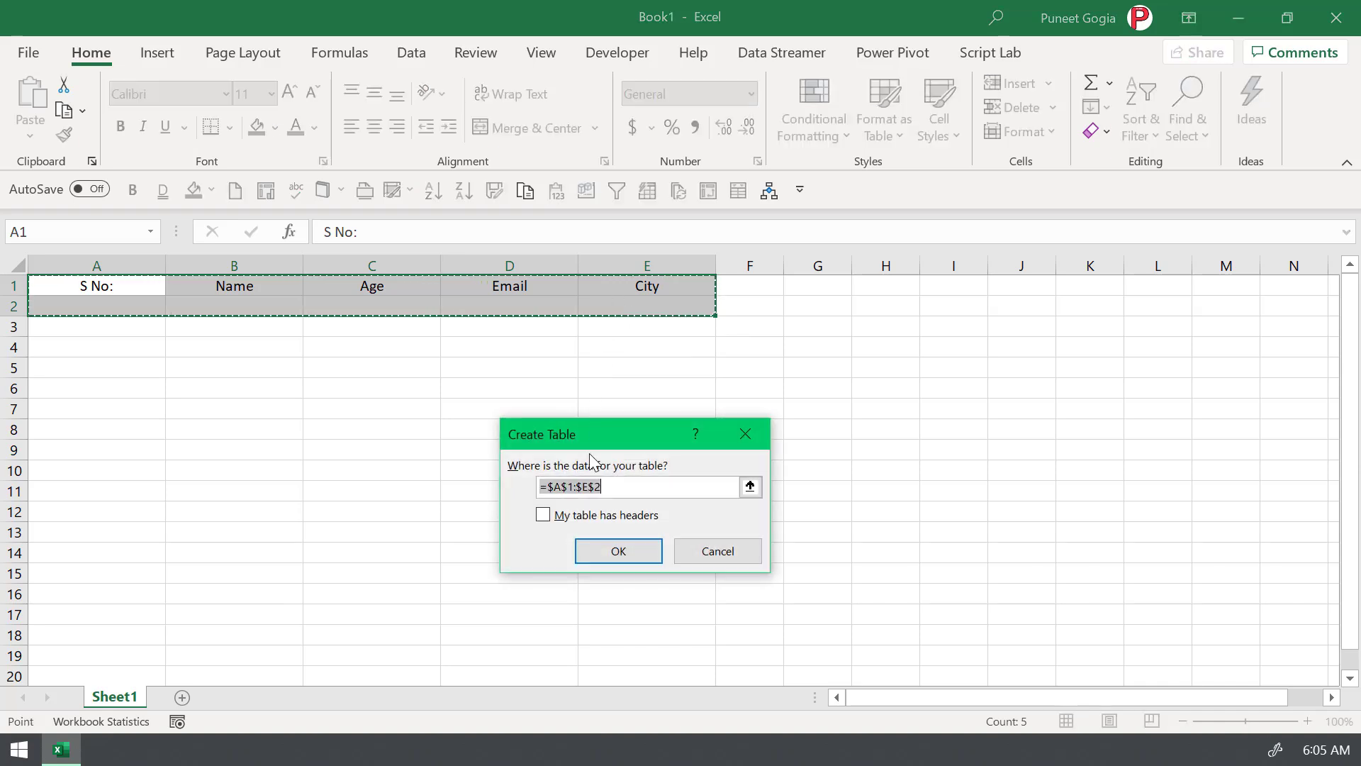
{"action": "left_click_drag", "start_coordinate": [582, 419], "coordinate": [593, 367]}
{"action": "left_click", "coordinate": [573, 461]}
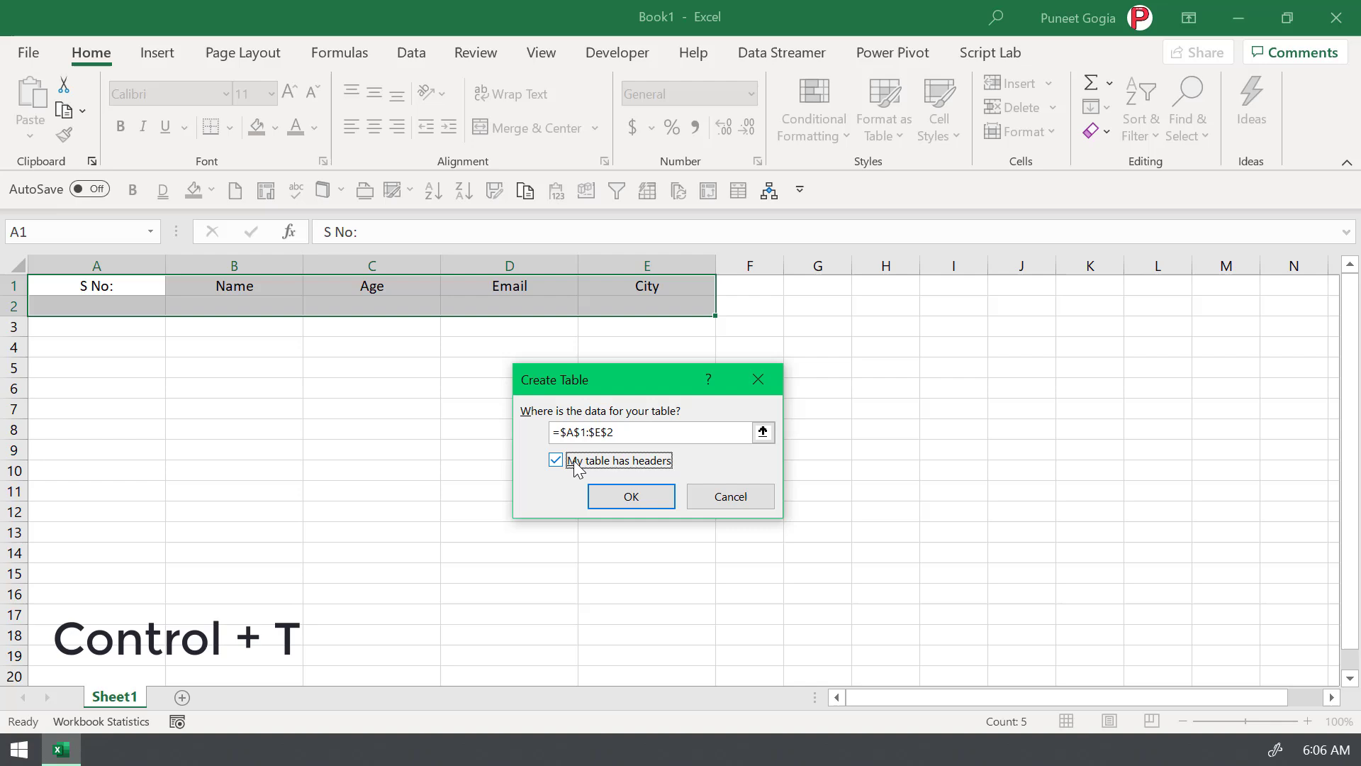
{"action": "left_click", "coordinate": [607, 498]}
{"action": "left_click", "coordinate": [488, 401]}
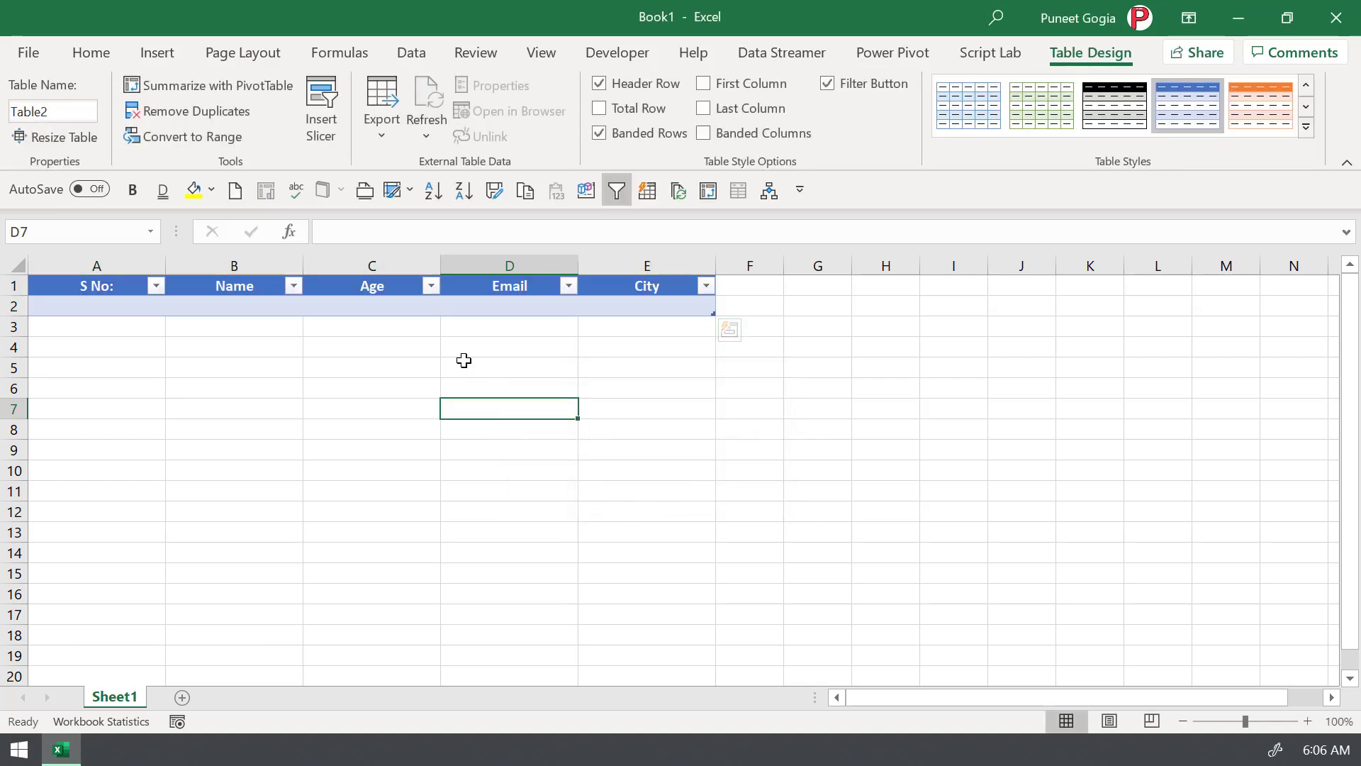
- Open the table's data-entry form with the Alt, D, O shortcut
{"action": "left_click", "coordinate": [392, 304]}
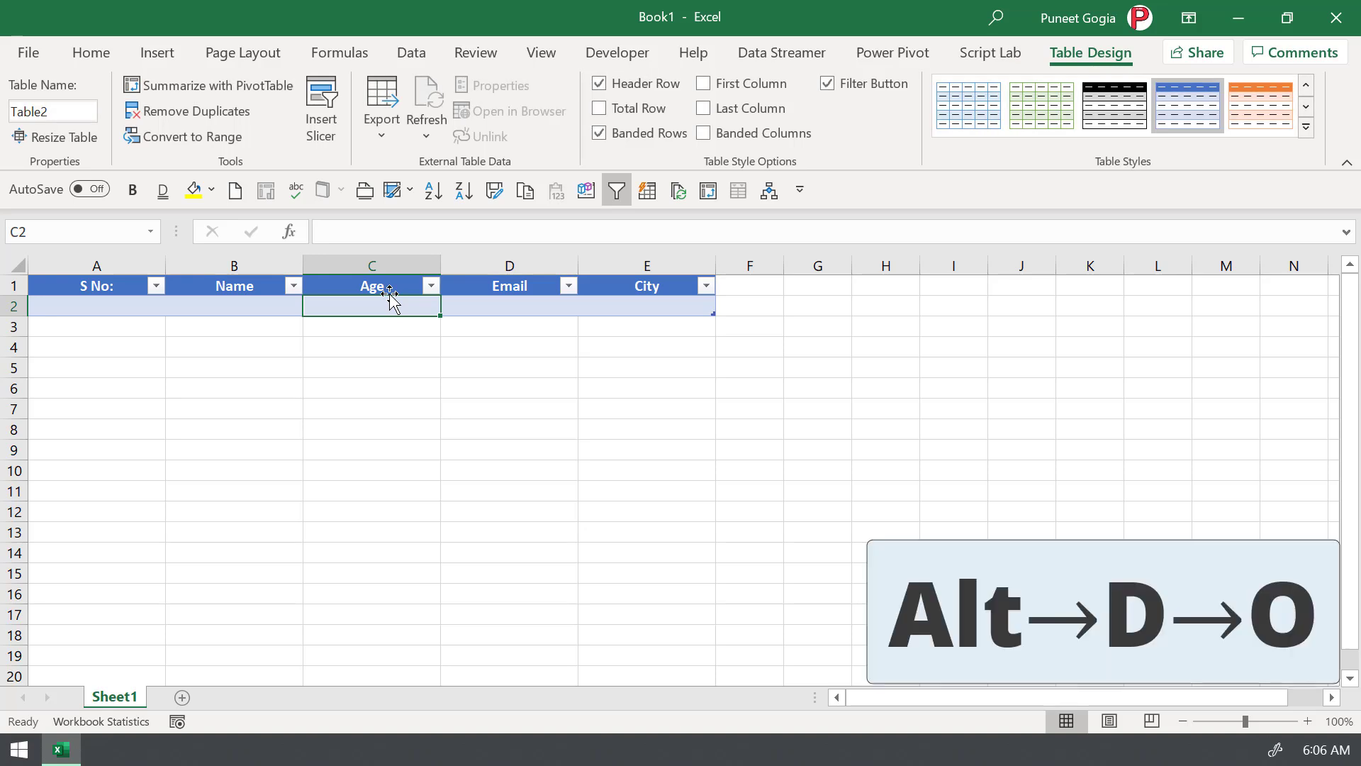
{"action": "key", "text": "alt"}
{"action": "key", "text": "d"}
{"action": "key", "text": "o"}
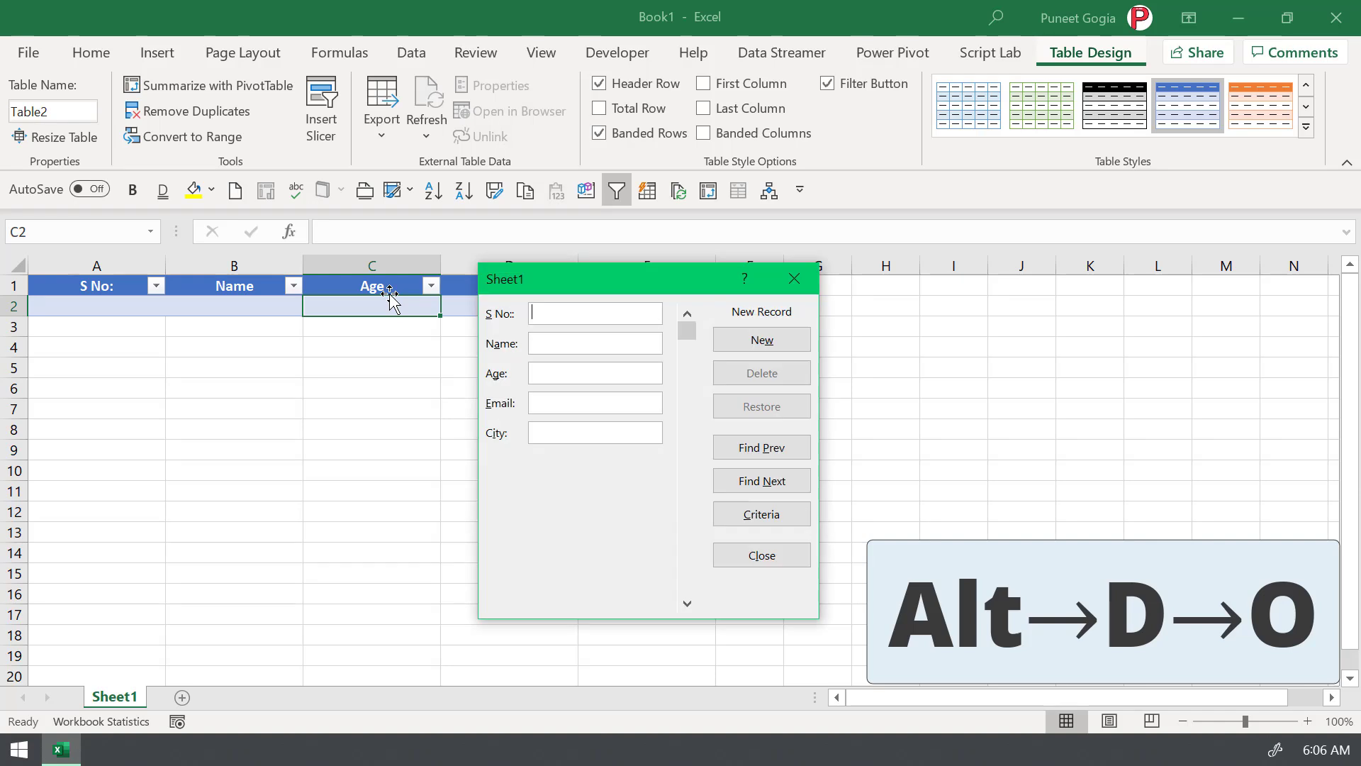
{"action": "left_click_drag", "start_coordinate": [623, 282], "coordinate": [573, 337]}
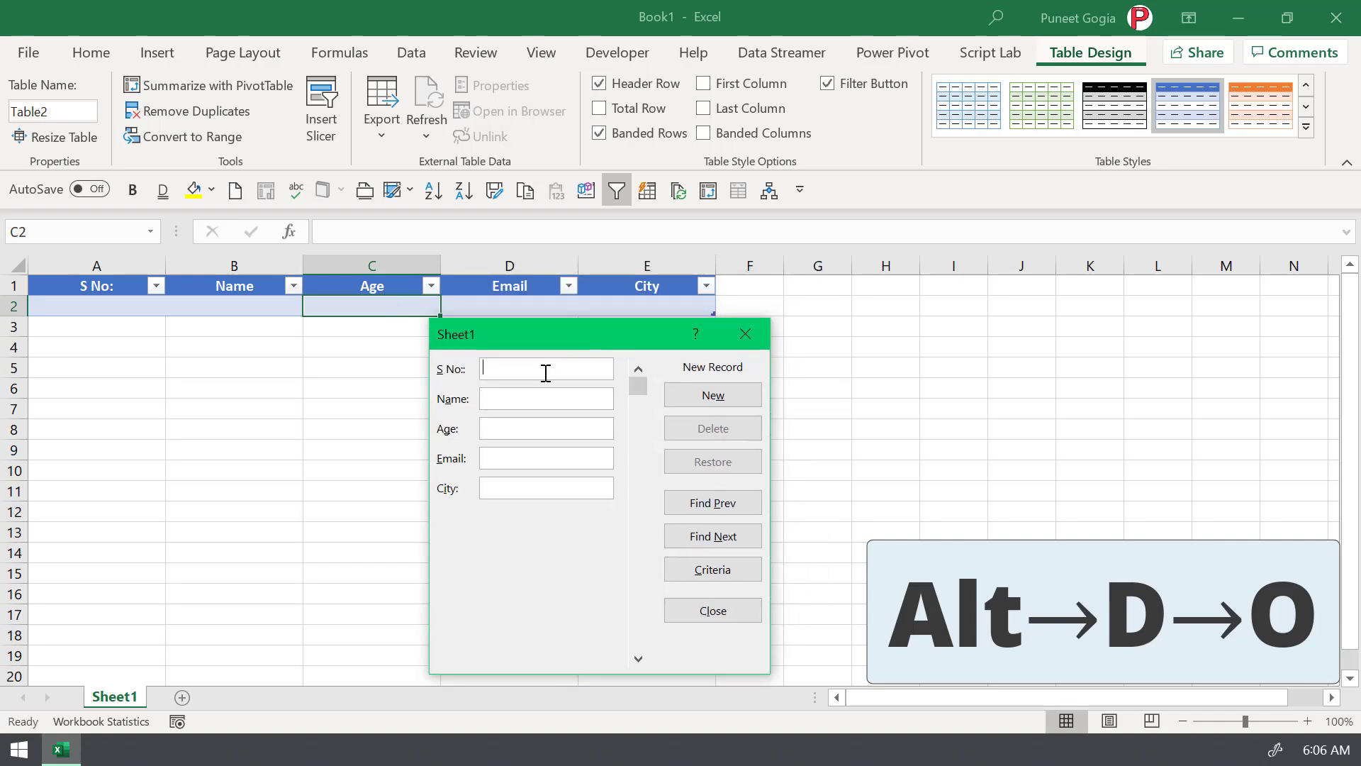
- Enter a record with S No 1, the person's name, age 29, their e-mail and city
{"action": "type", "text": "1"}
{"action": "left_click", "coordinate": [533, 398]}
{"action": "type", "text": "Puneet"}
{"action": "key", "text": "Tab"}
{"action": "type", "text": "29"}
{"action": "key", "text": "Tab"}
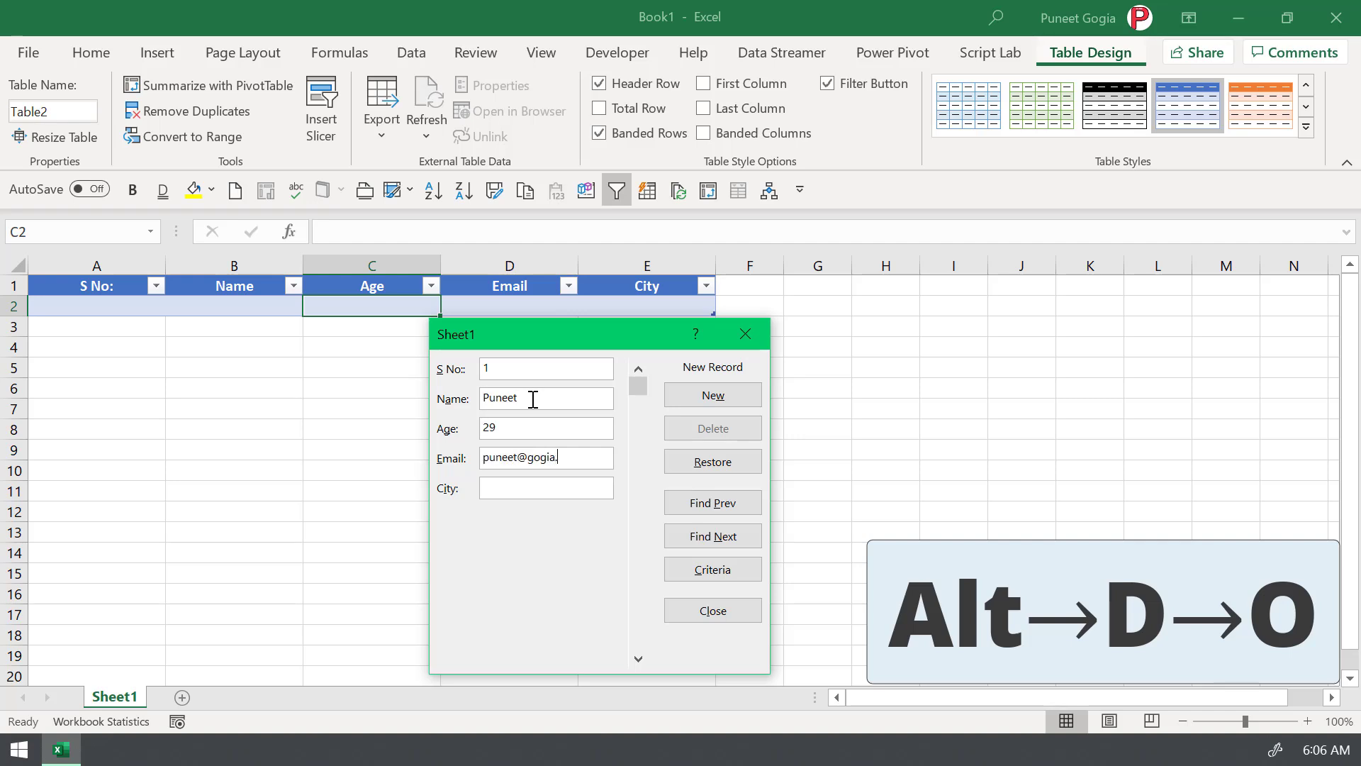
{"action": "key", "text": "Tab"}
{"action": "type", "text": "Amritsar"}
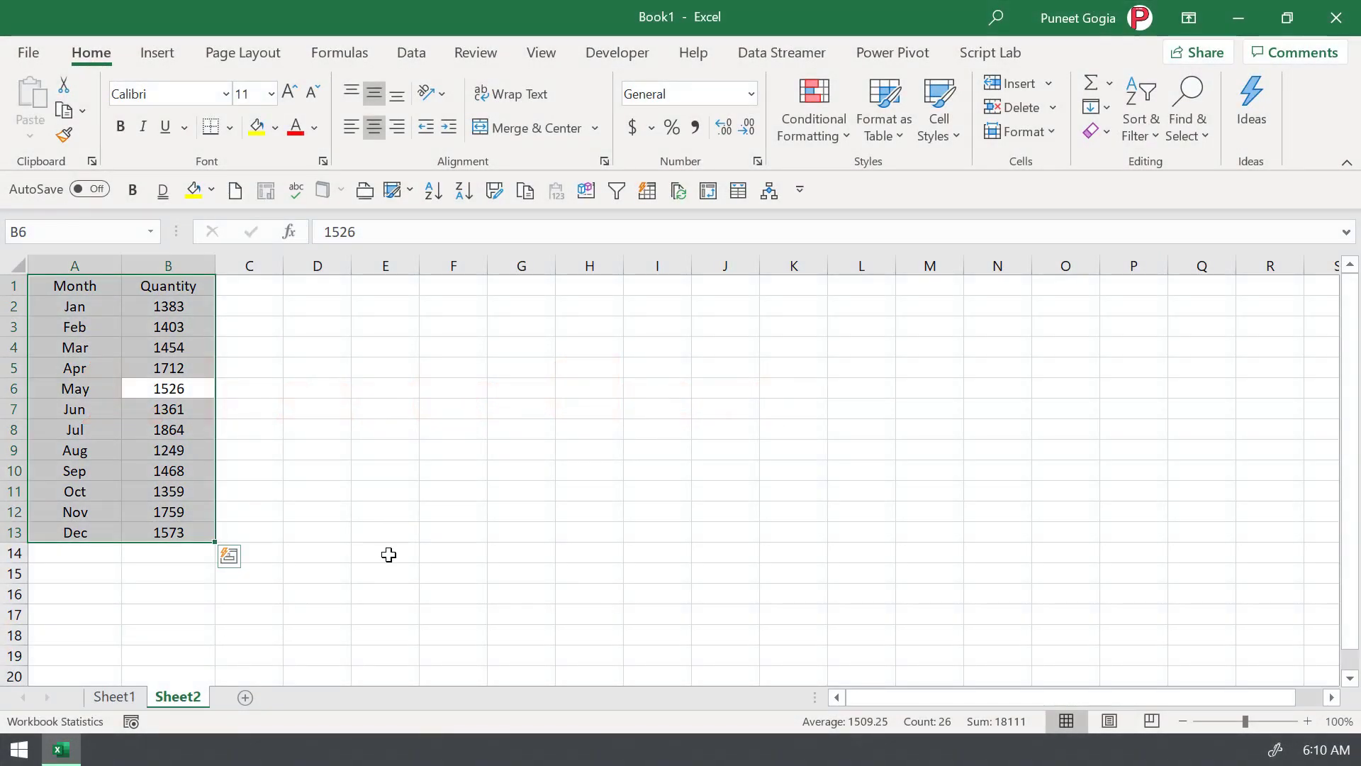
- Select the Jan–Dec Month and Quantity block and insert a quick column chart with Alt+F1
{"action": "left_click", "coordinate": [388, 553]}
{"action": "left_click", "coordinate": [110, 401]}
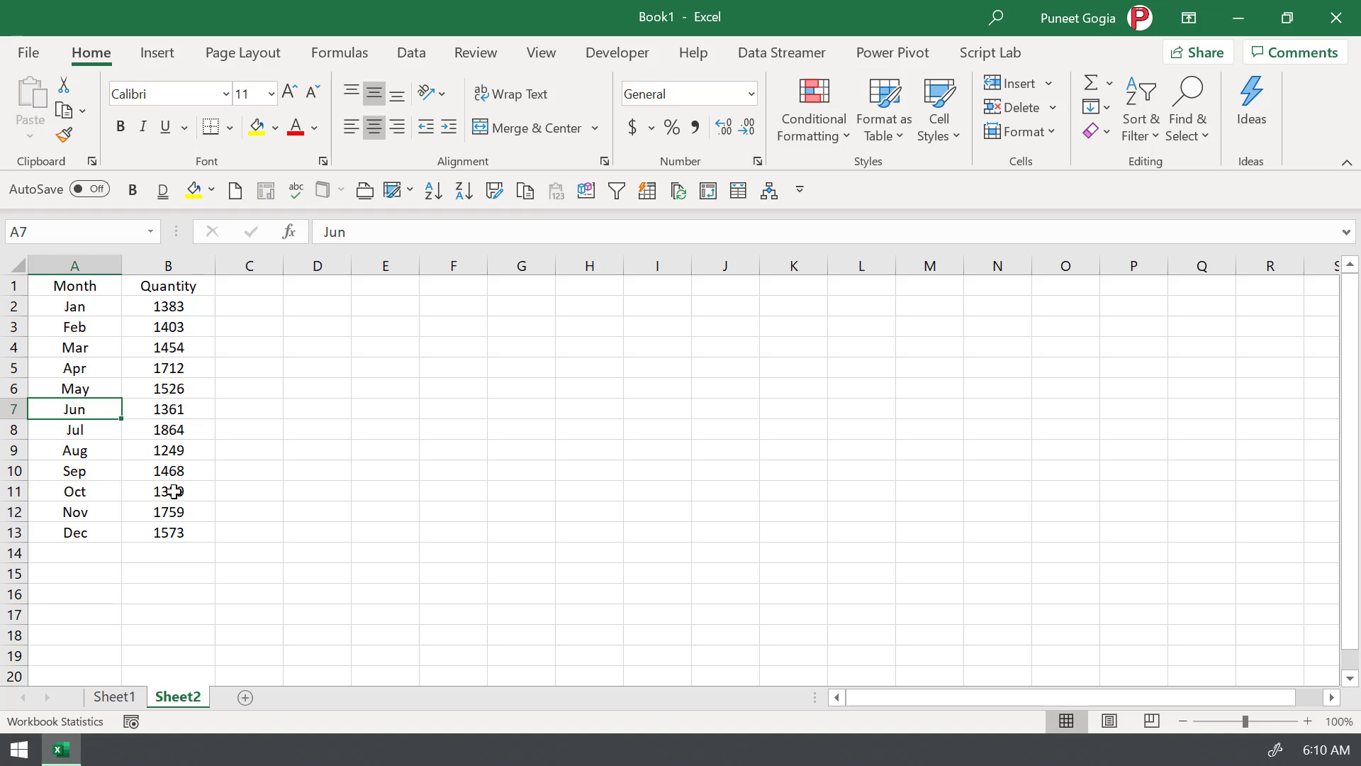
{"action": "key", "text": "ctrl+a"}
{"action": "key", "text": "alt+F1"}
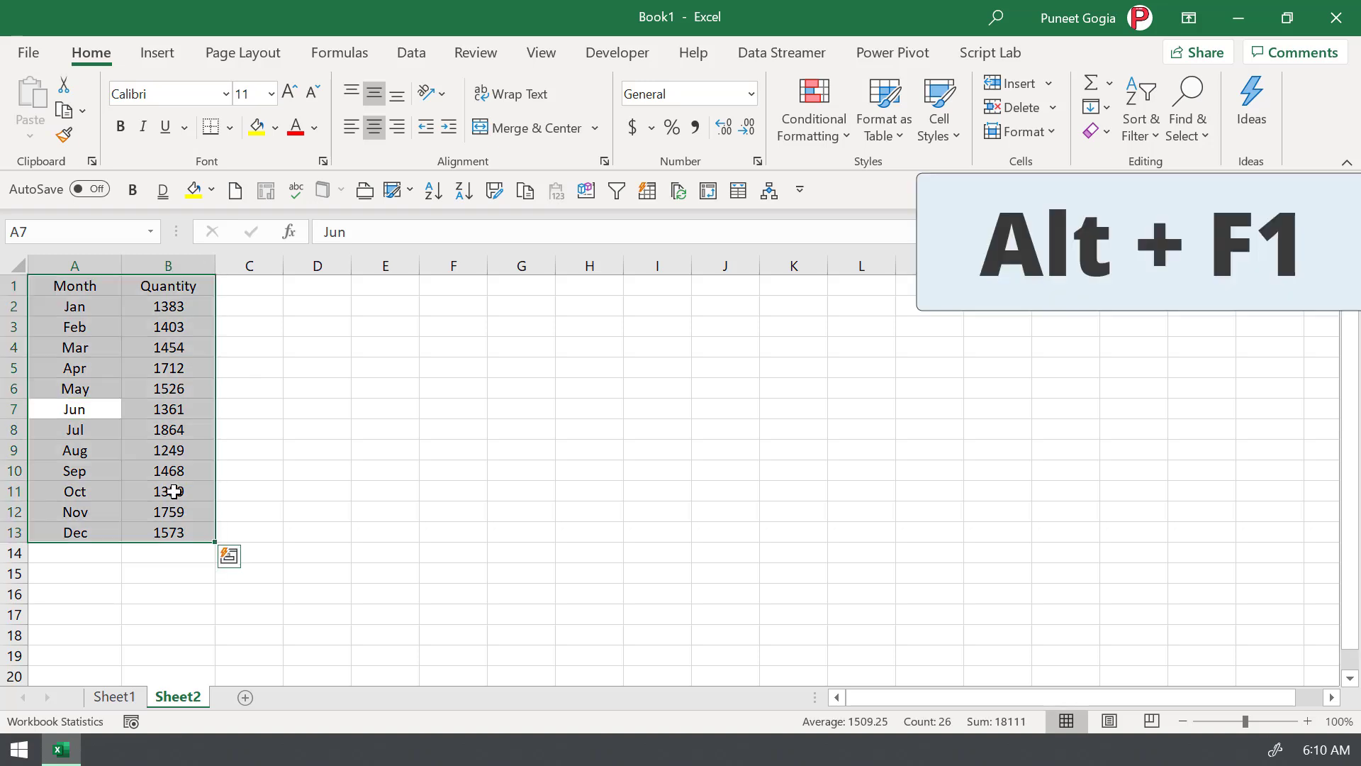
{"action": "key", "text": "alt+F1"}
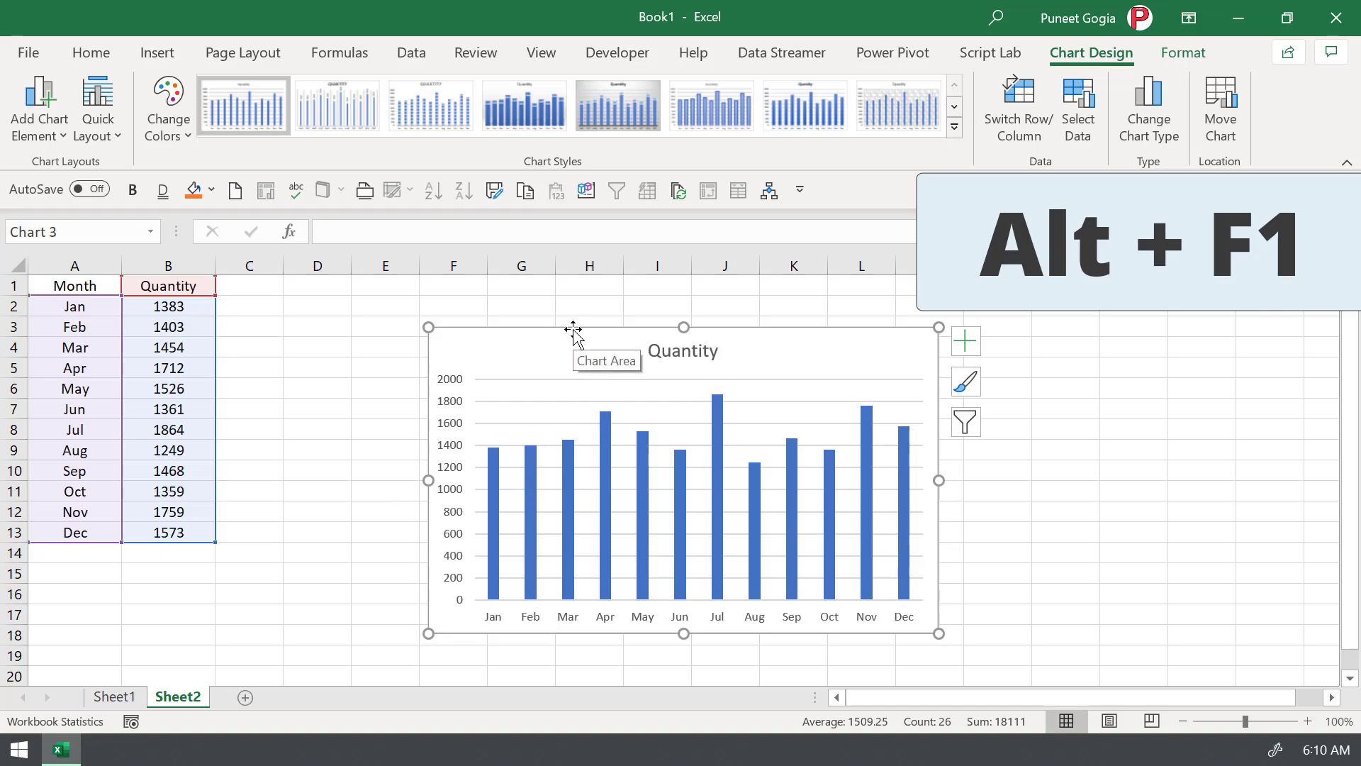
- Delete the column chart, make the basic Line chart the default, and insert a line chart
{"action": "key", "text": "Escape"}
{"action": "key", "text": "Delete"}
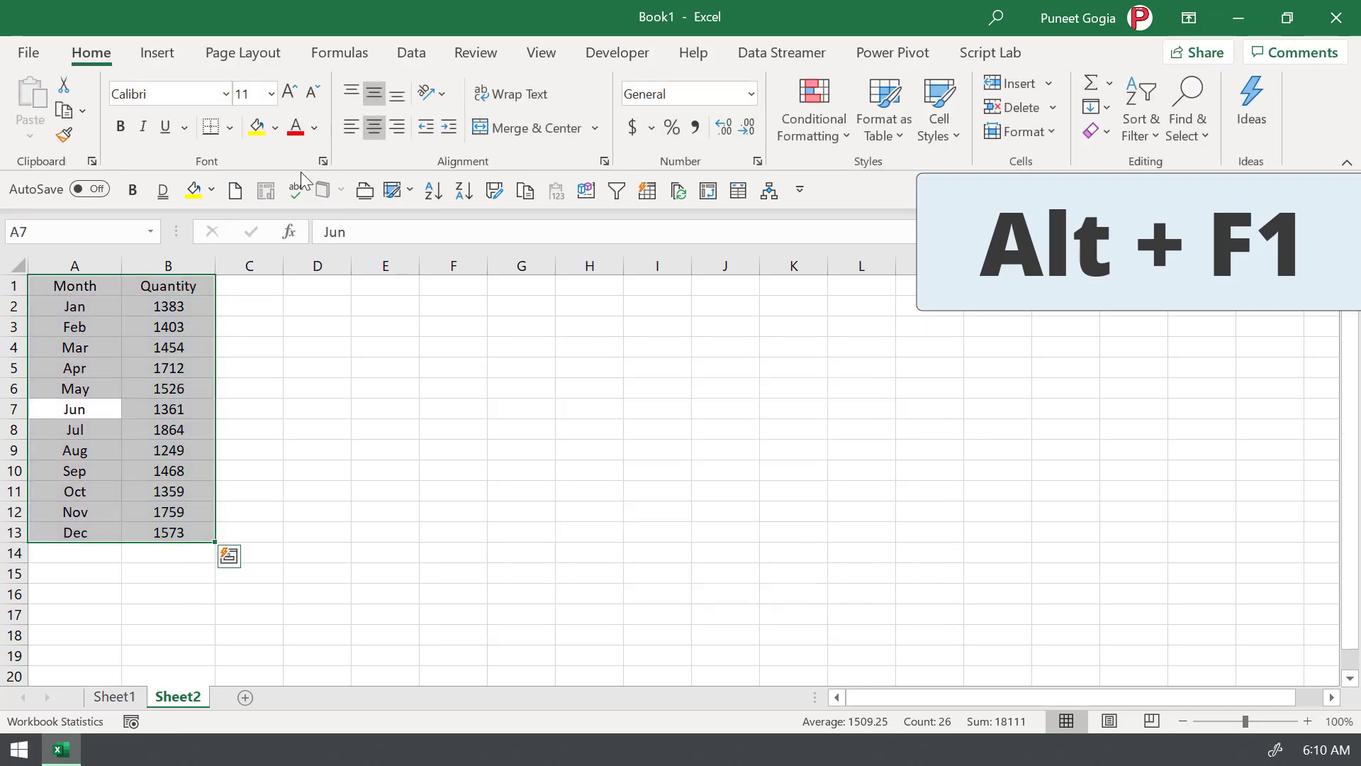
{"action": "left_click", "coordinate": [156, 54]}
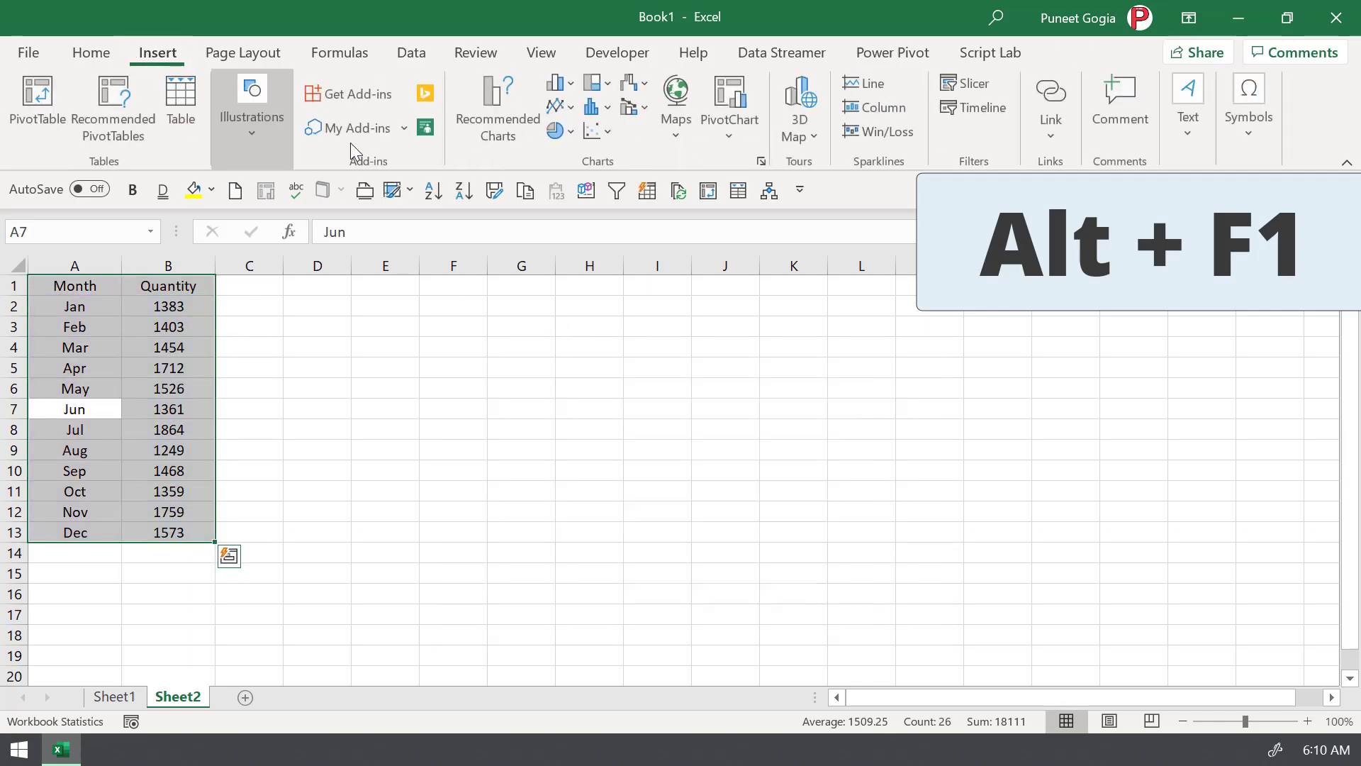
{"action": "left_click", "coordinate": [763, 161]}
{"action": "left_click", "coordinate": [495, 96]}
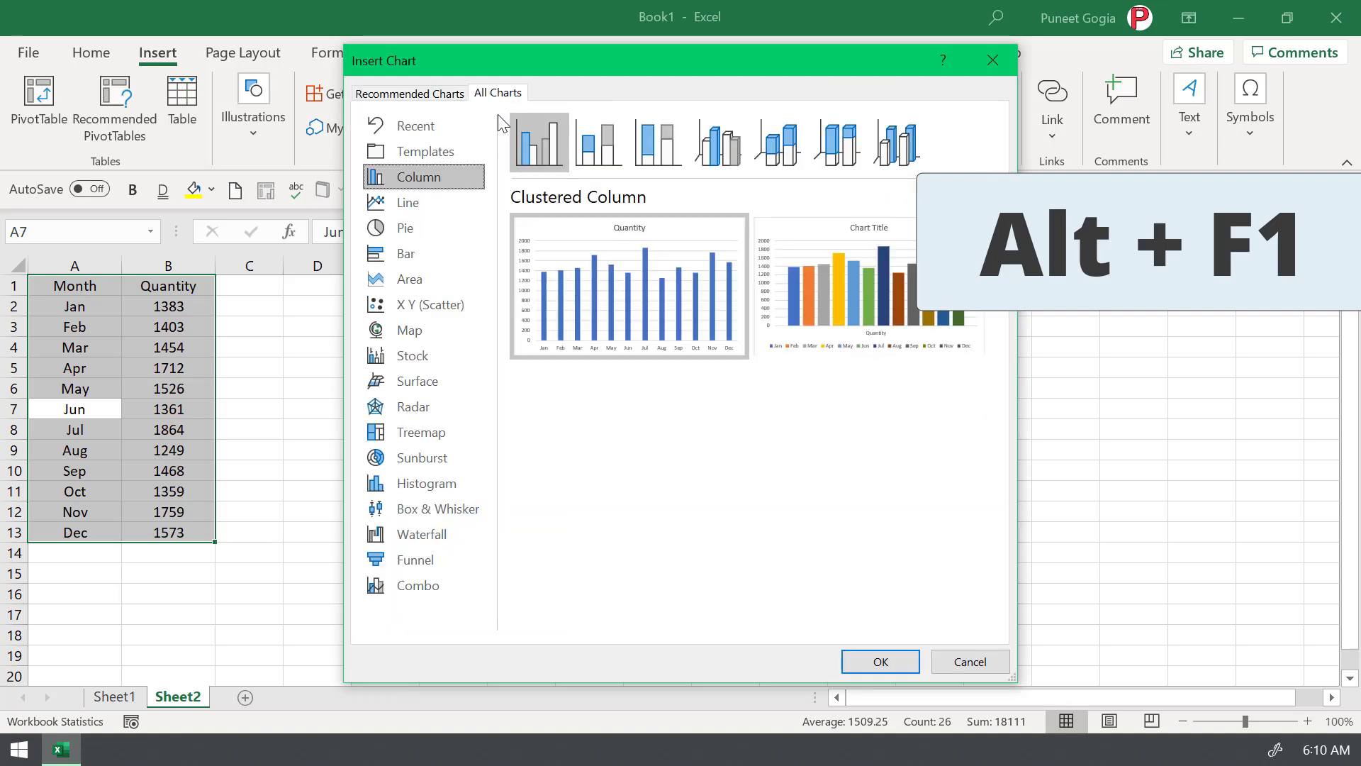
{"action": "left_click", "coordinate": [449, 206]}
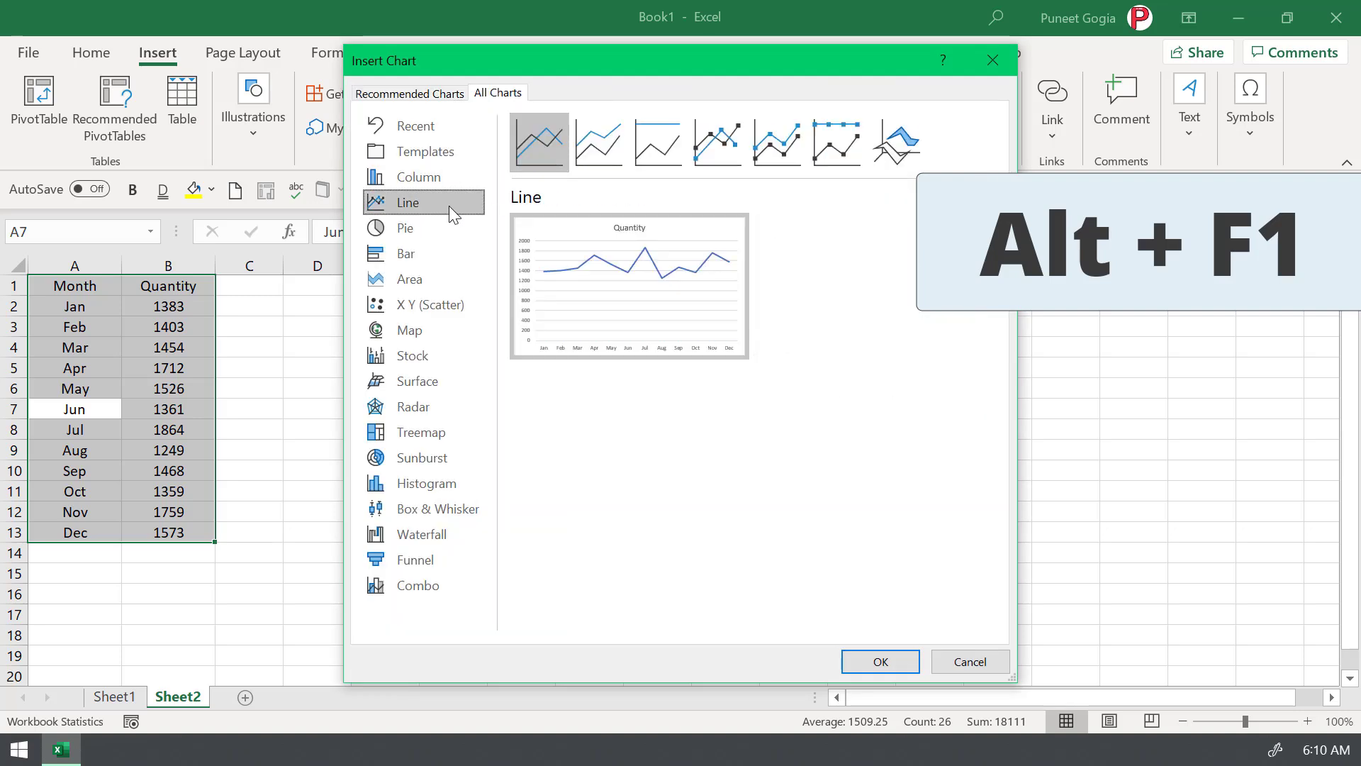
{"action": "right_click", "coordinate": [537, 149]}
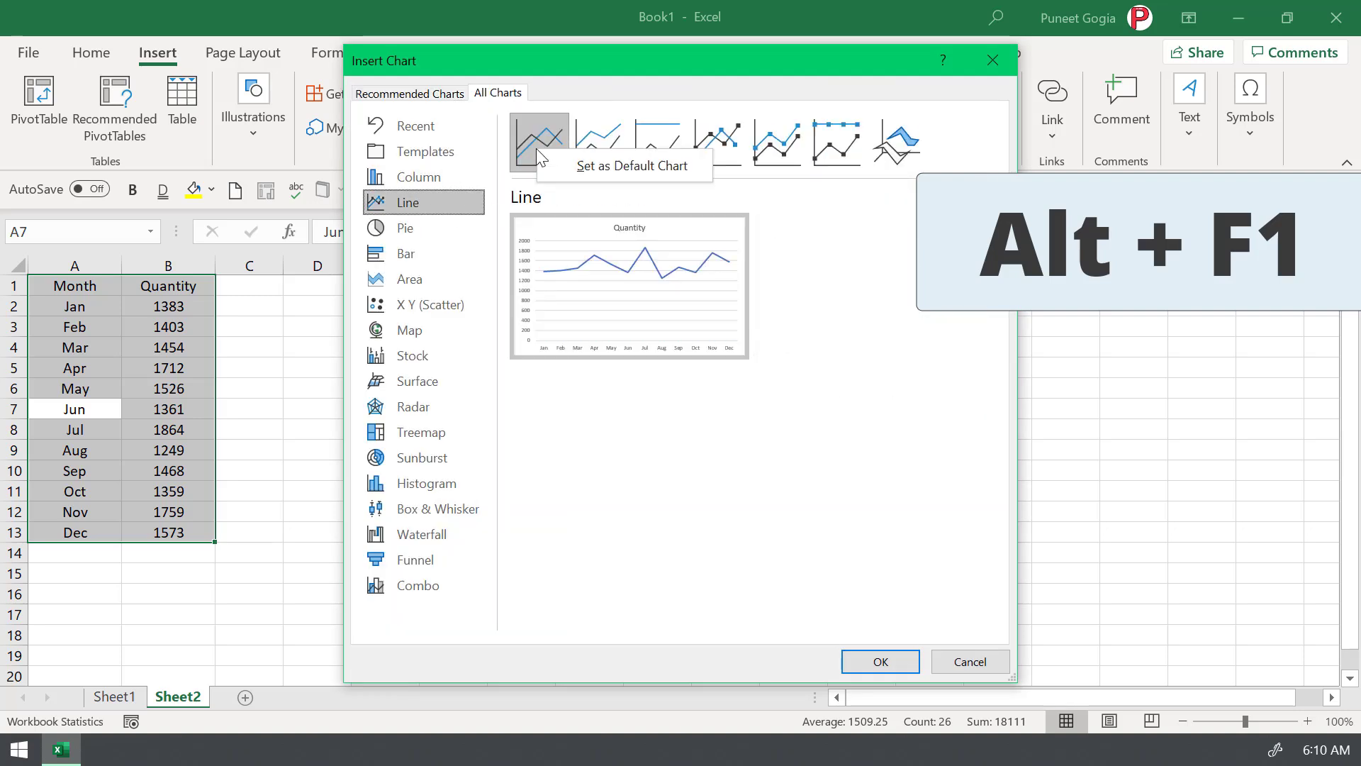
{"action": "left_click", "coordinate": [601, 169]}
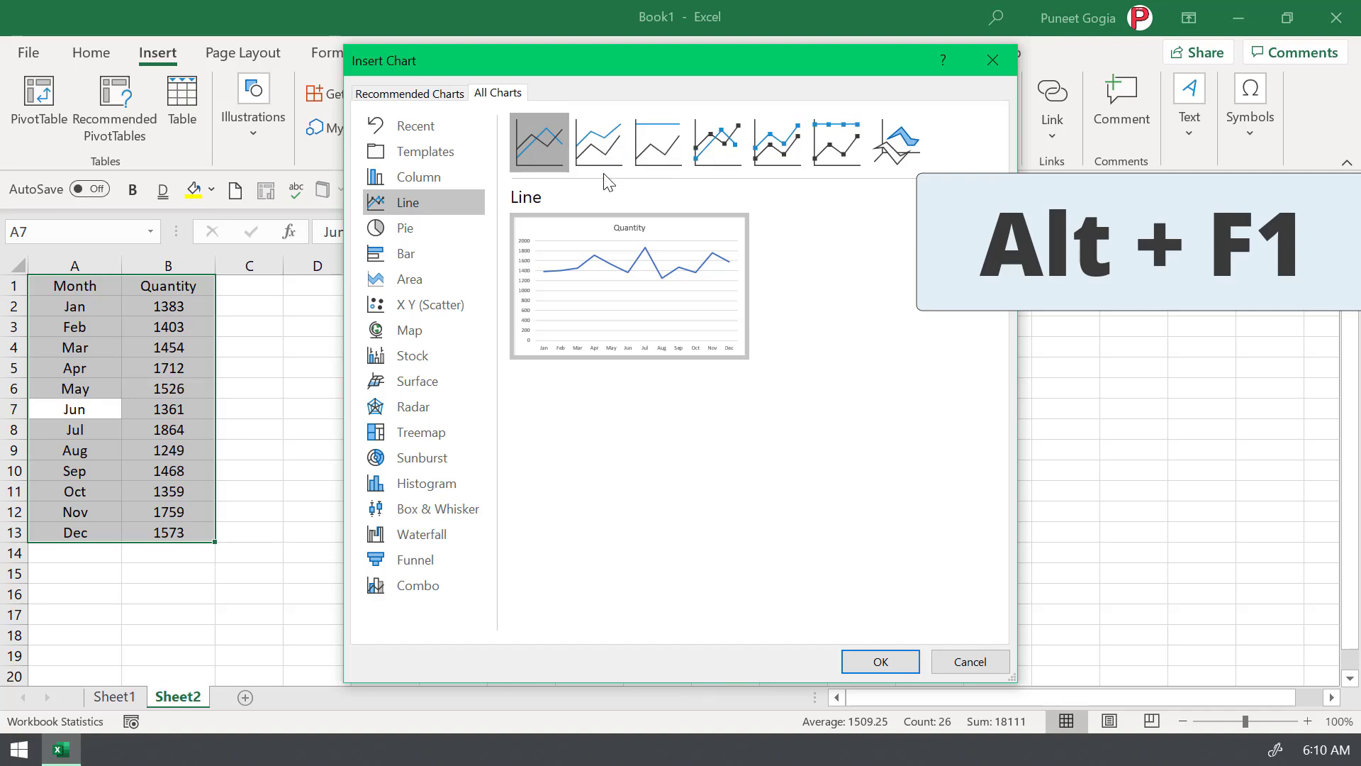
{"action": "left_click", "coordinate": [972, 662]}
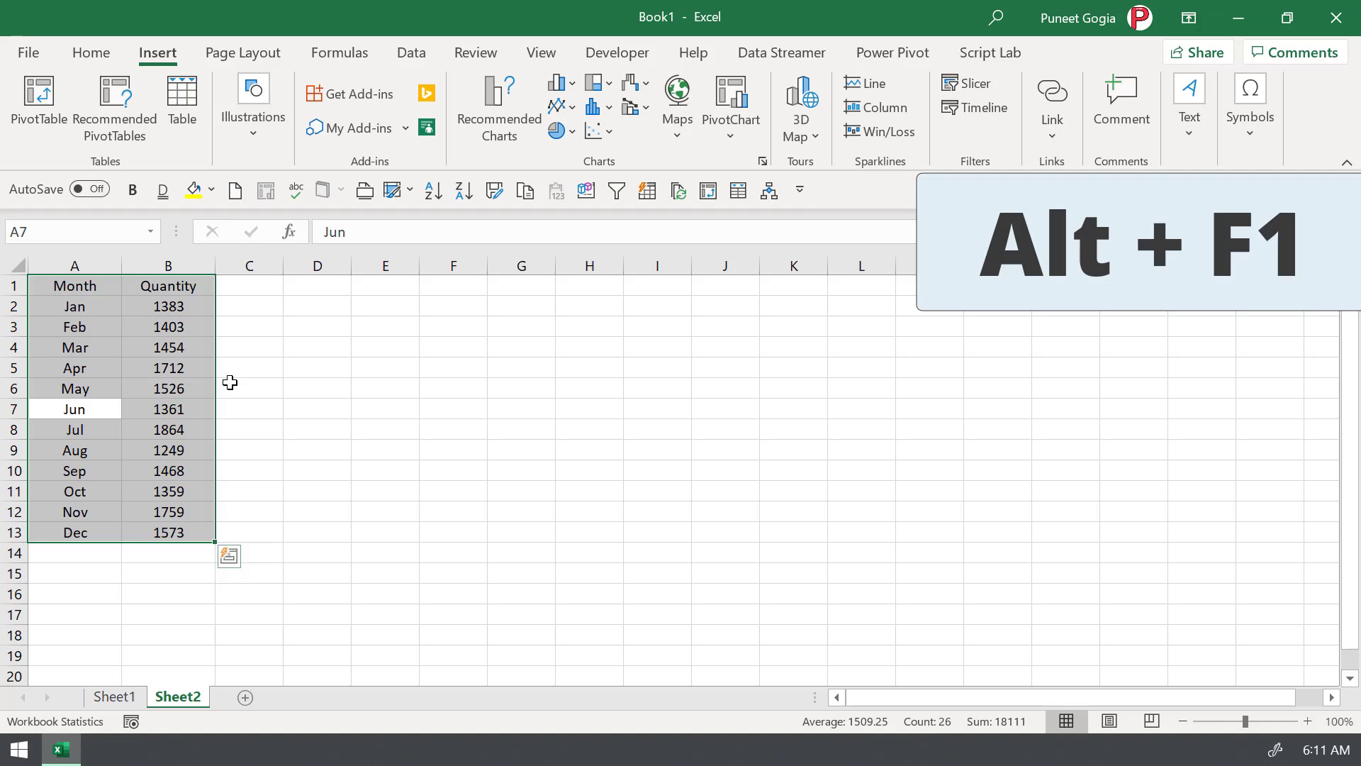
{"action": "key", "text": "alt+F1"}
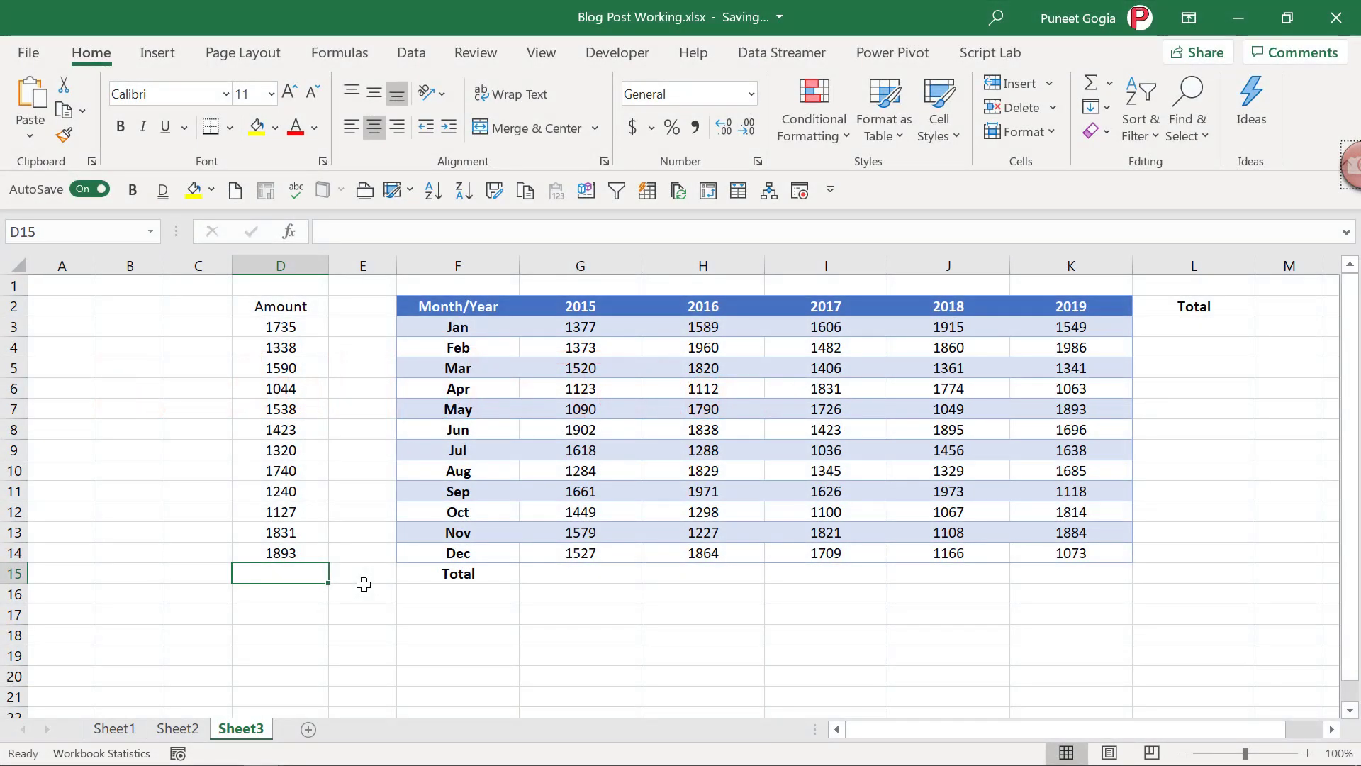
- AutoSum the Amount column to 17819 in D15, then add G3:L15 row and column totals (91893)
{"action": "key", "text": "alt+equal"}
{"action": "key", "text": "Return"}
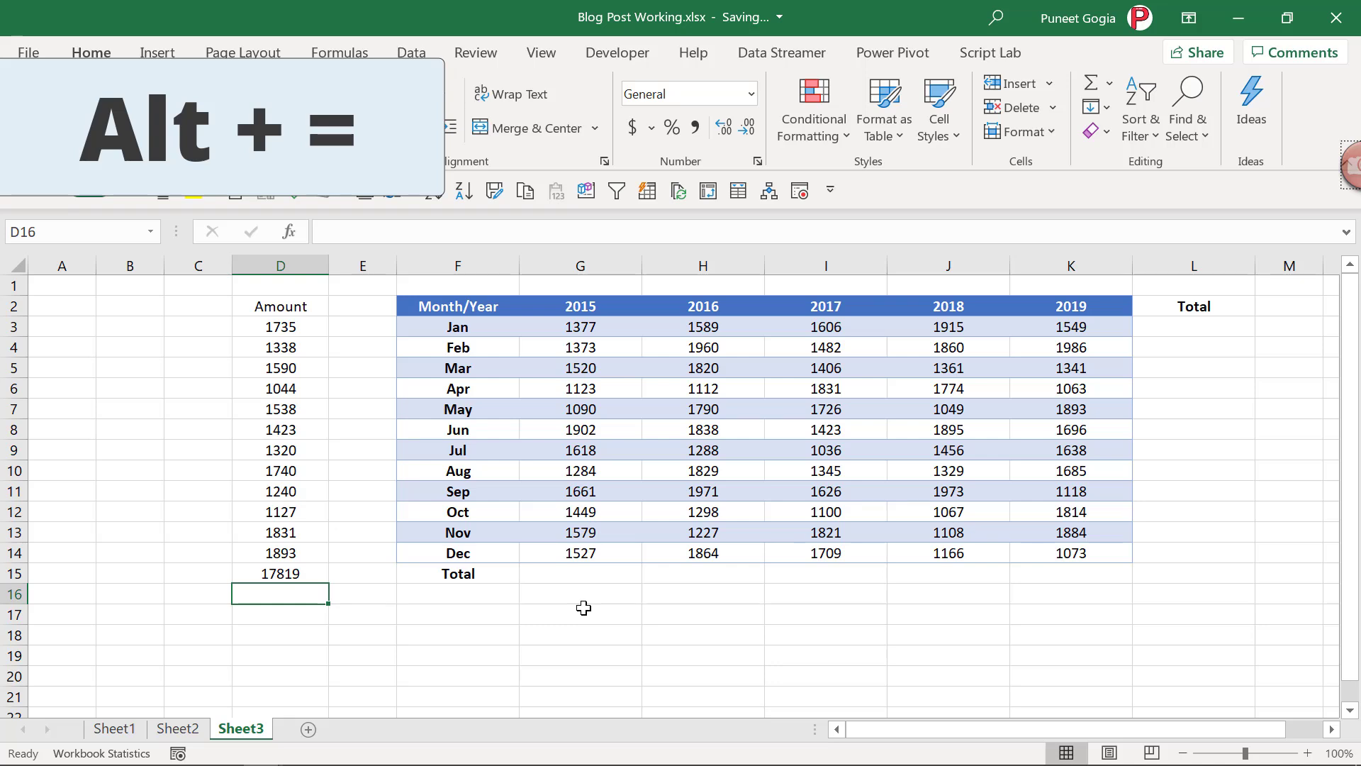
{"action": "left_click_drag", "start_coordinate": [575, 321], "coordinate": [1150, 565]}
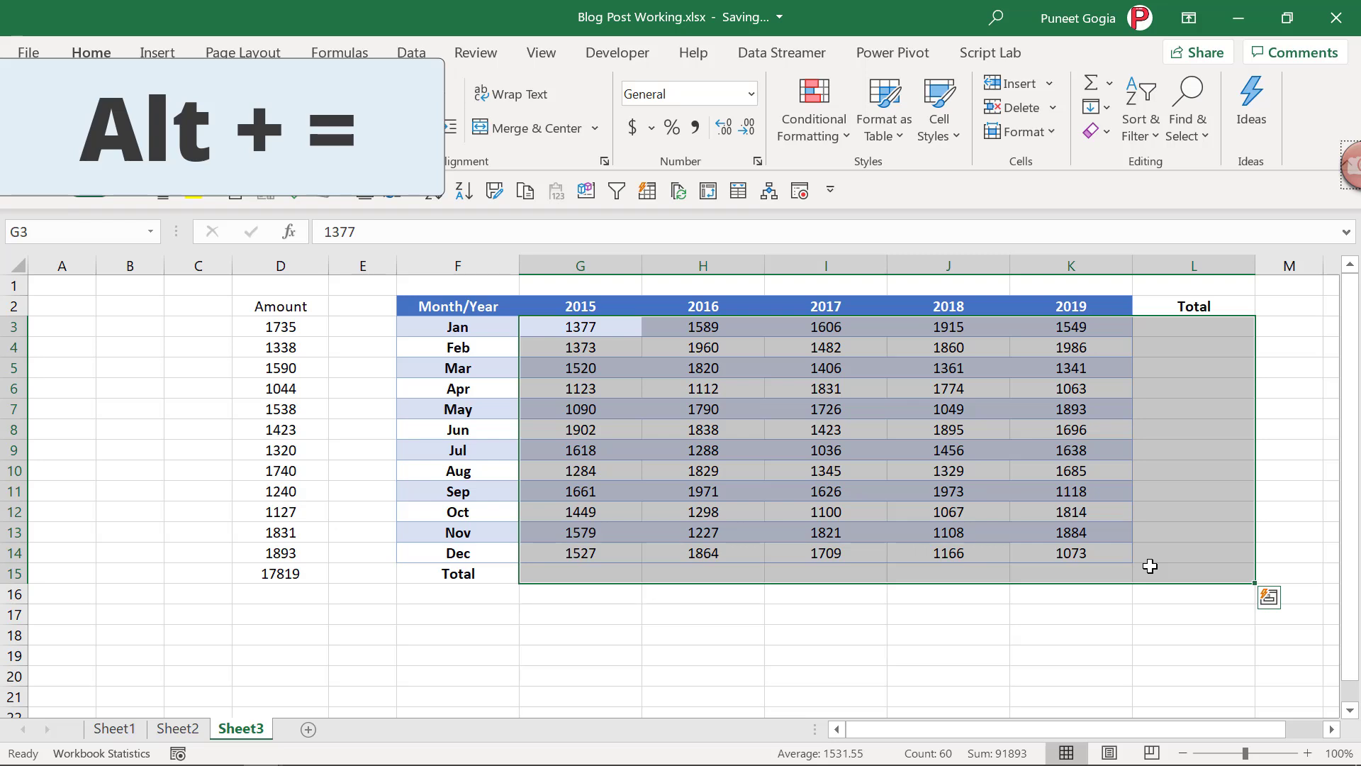
{"action": "key", "text": "alt+equal"}
{"action": "key", "text": "Return"}
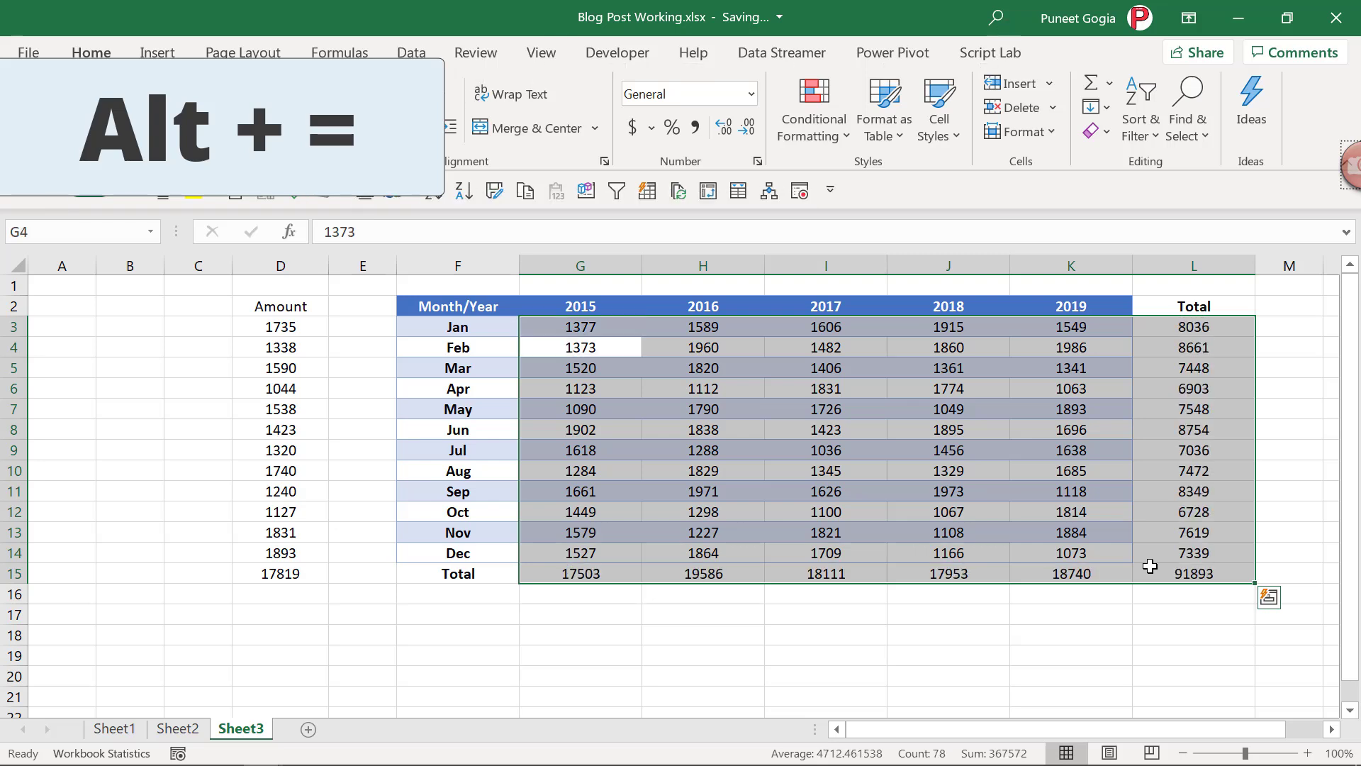
{"action": "left_click", "coordinate": [1284, 511]}
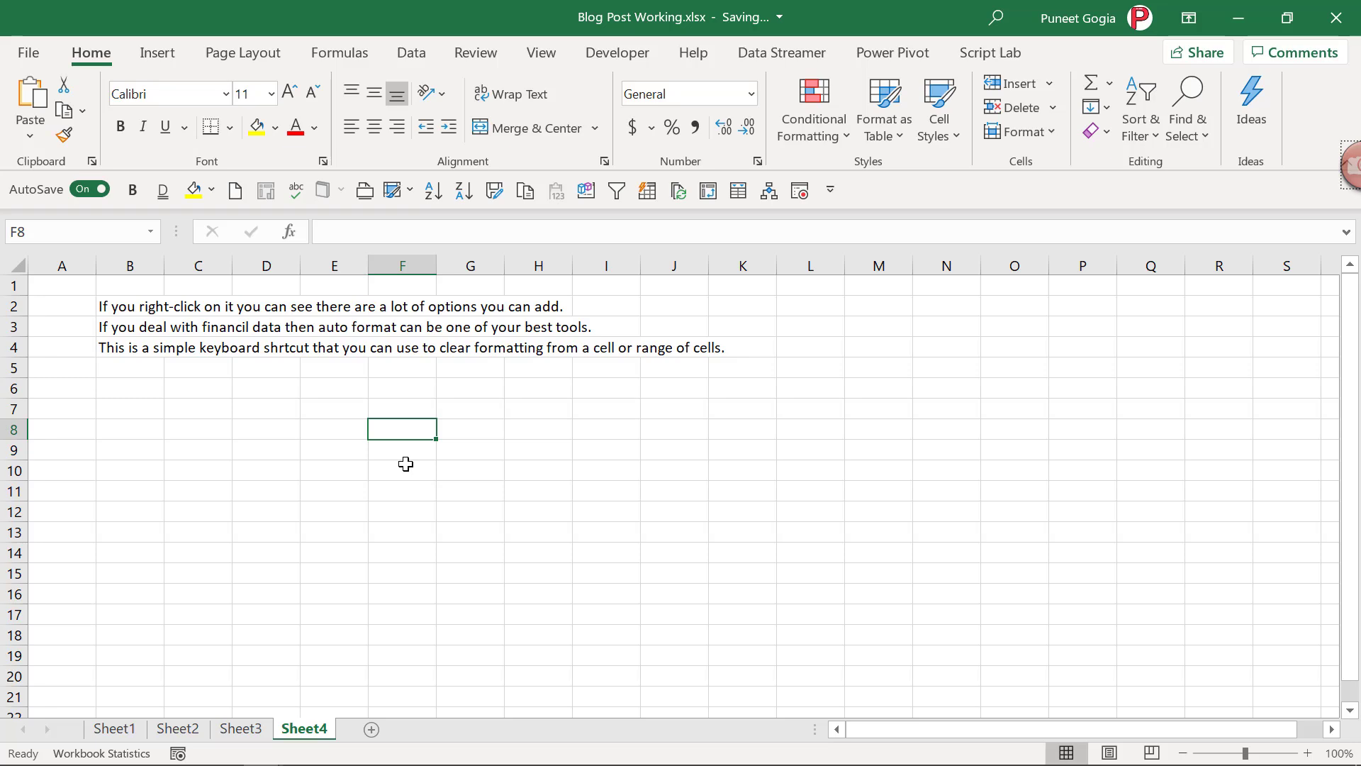
- Run the spell check from the top of Sheet4, reaching the misspelled word 'financil'
{"action": "key", "text": "F7"}
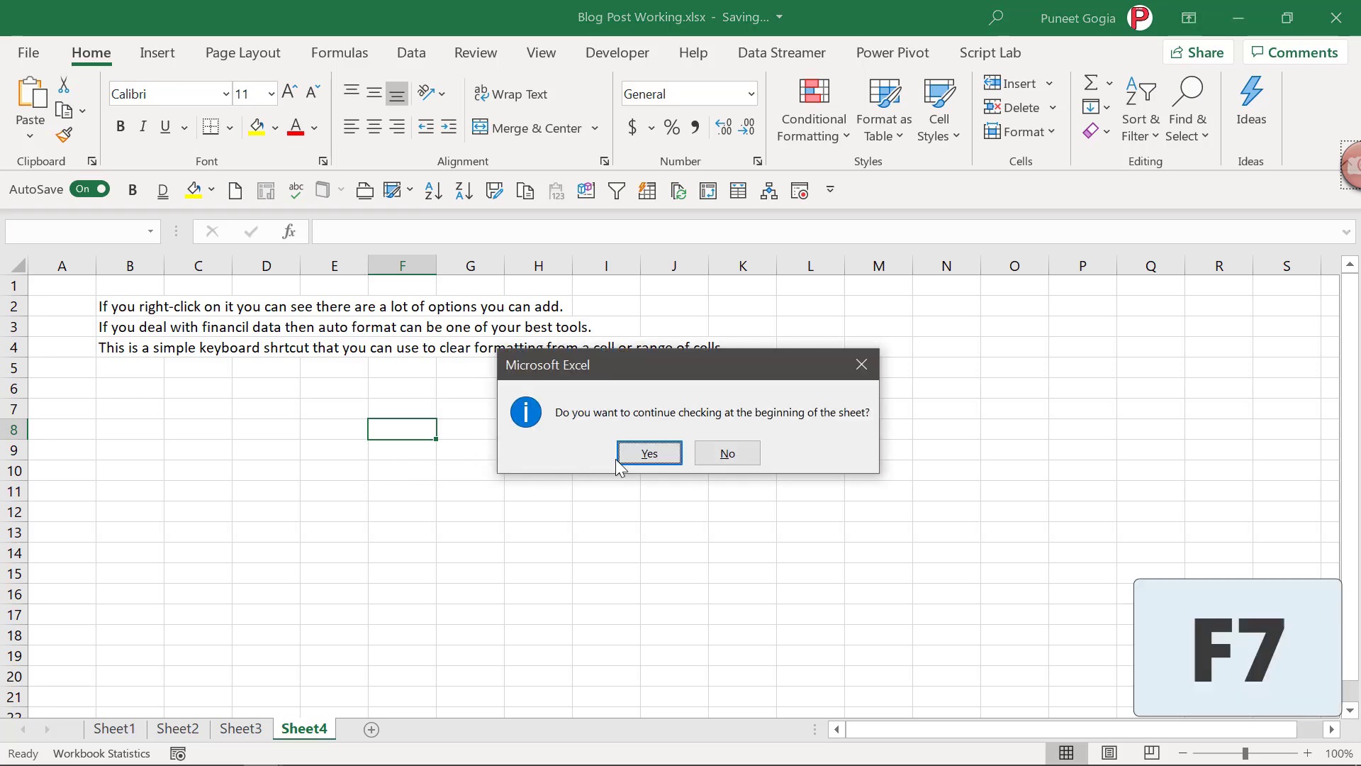
{"action": "left_click", "coordinate": [649, 454]}
{"action": "left_click_drag", "start_coordinate": [434, 185], "coordinate": [847, 227]}
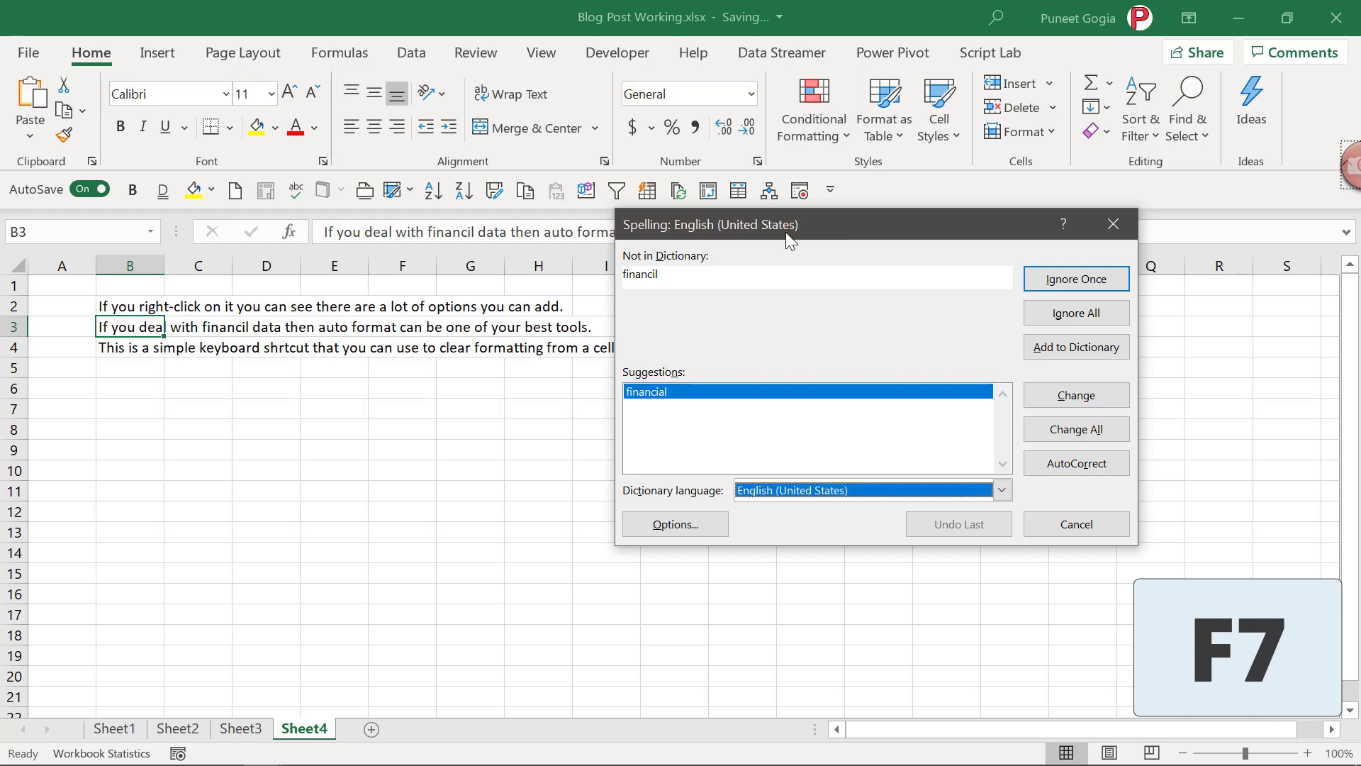
{"action": "left_click_drag", "start_coordinate": [784, 232], "coordinate": [773, 233]}
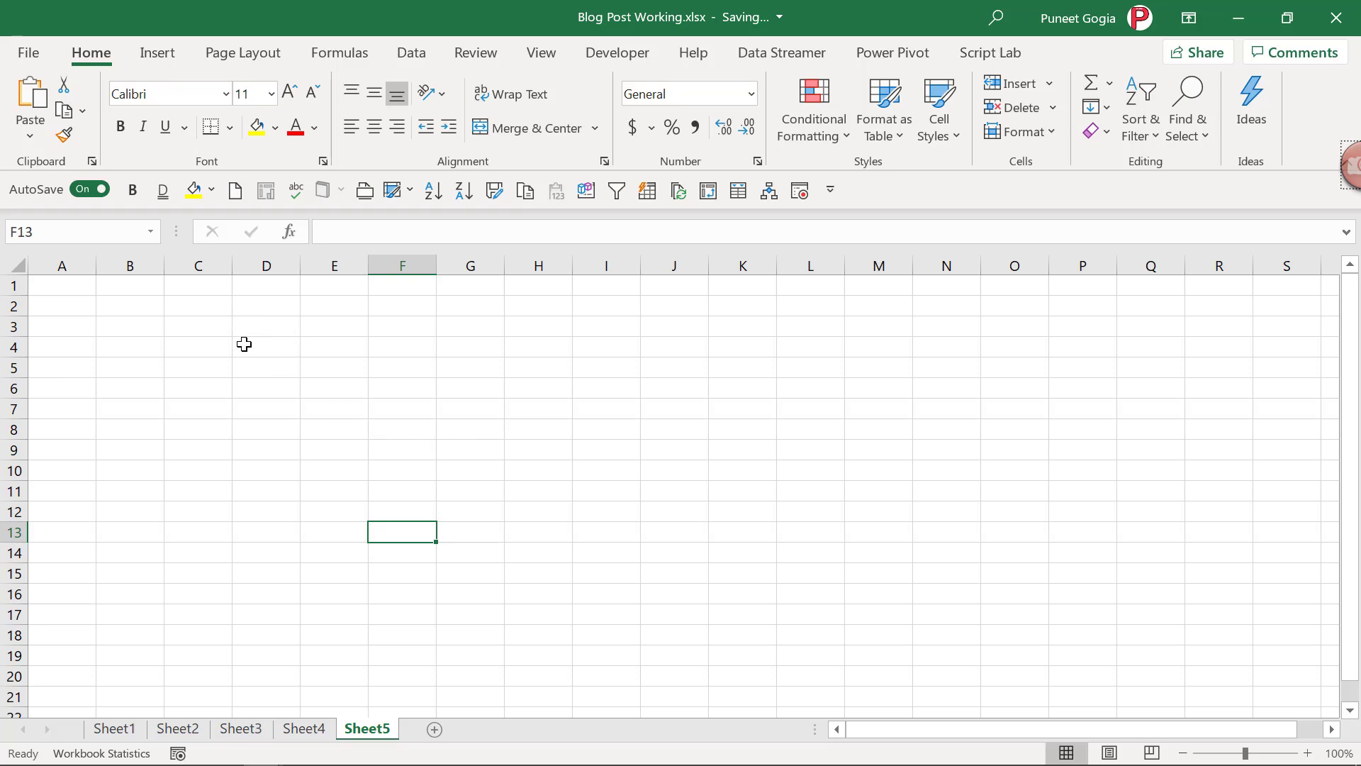
- Select C3, C9, C13, J7 and H2:H8 together, then clear the selection at H11
{"action": "left_click", "coordinate": [211, 328], "text": "ctrl"}
{"action": "left_click", "coordinate": [213, 444], "text": "ctrl"}
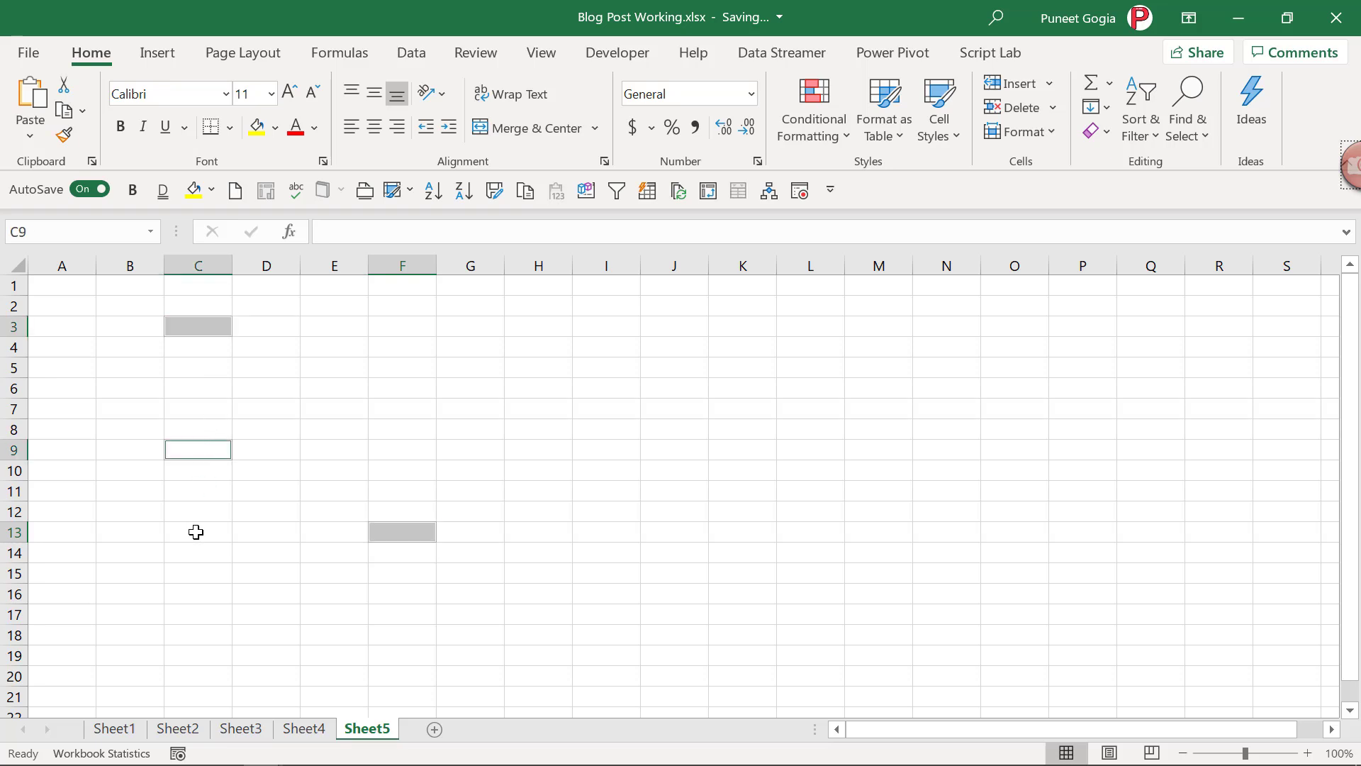
{"action": "left_click", "coordinate": [194, 533], "text": "ctrl"}
{"action": "left_click", "coordinate": [674, 410], "text": "ctrl"}
{"action": "left_click", "coordinate": [552, 310], "text": "ctrl"}
{"action": "left_click_drag", "start_coordinate": [552, 318], "coordinate": [541, 423]}
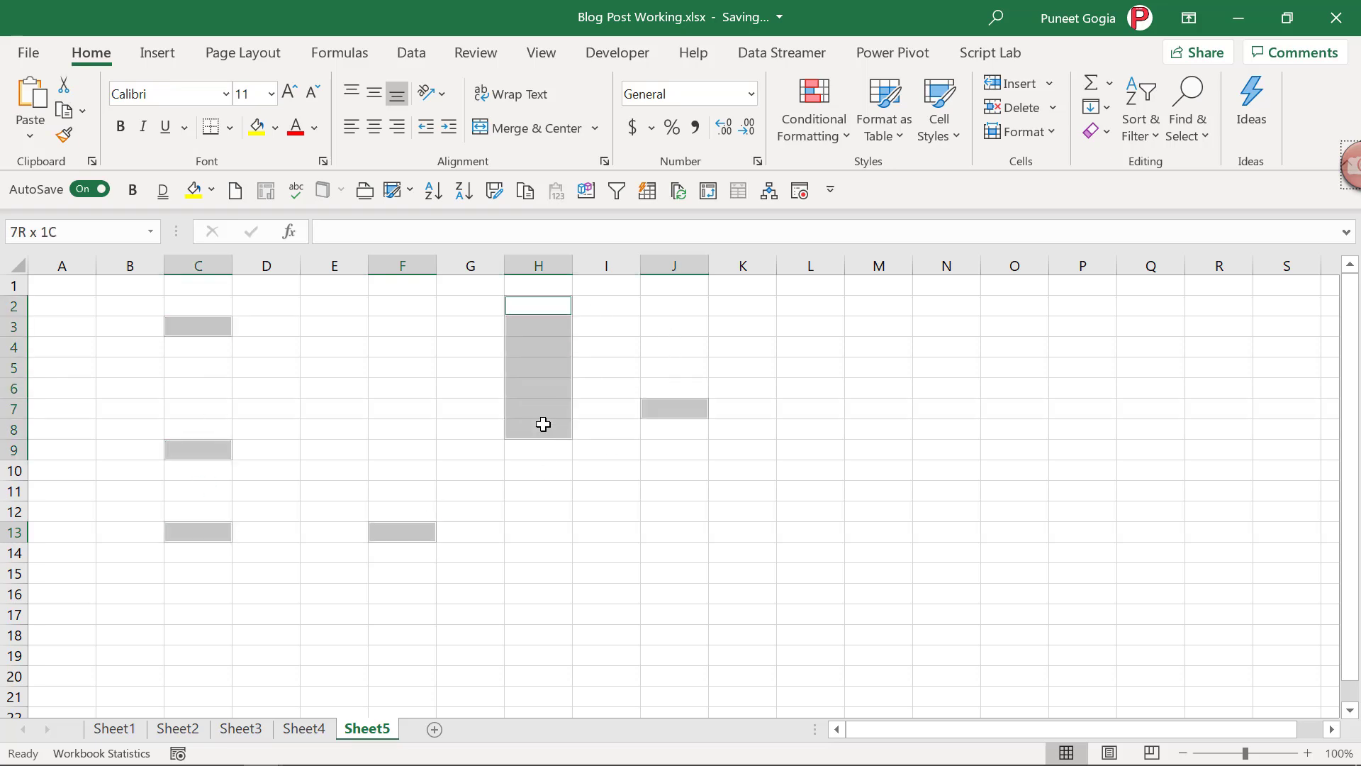
{"action": "left_click", "coordinate": [566, 491]}
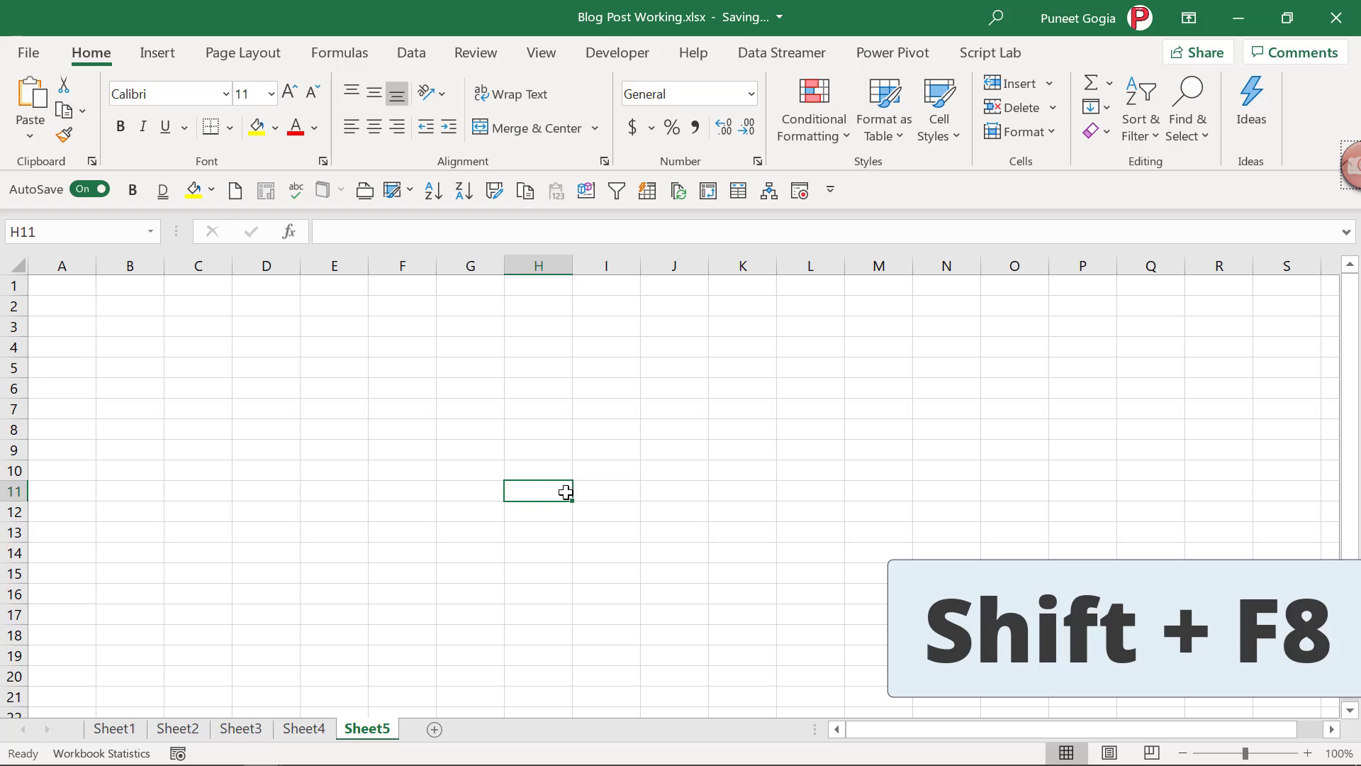
- With Shift+F8 add mode, add D4, D11, D17, G7, K3, K9, K15, I18 and M5:M10 to the selection
{"action": "key", "text": "shift+F8"}
{"action": "left_click", "coordinate": [283, 345]}
{"action": "left_click", "coordinate": [244, 493]}
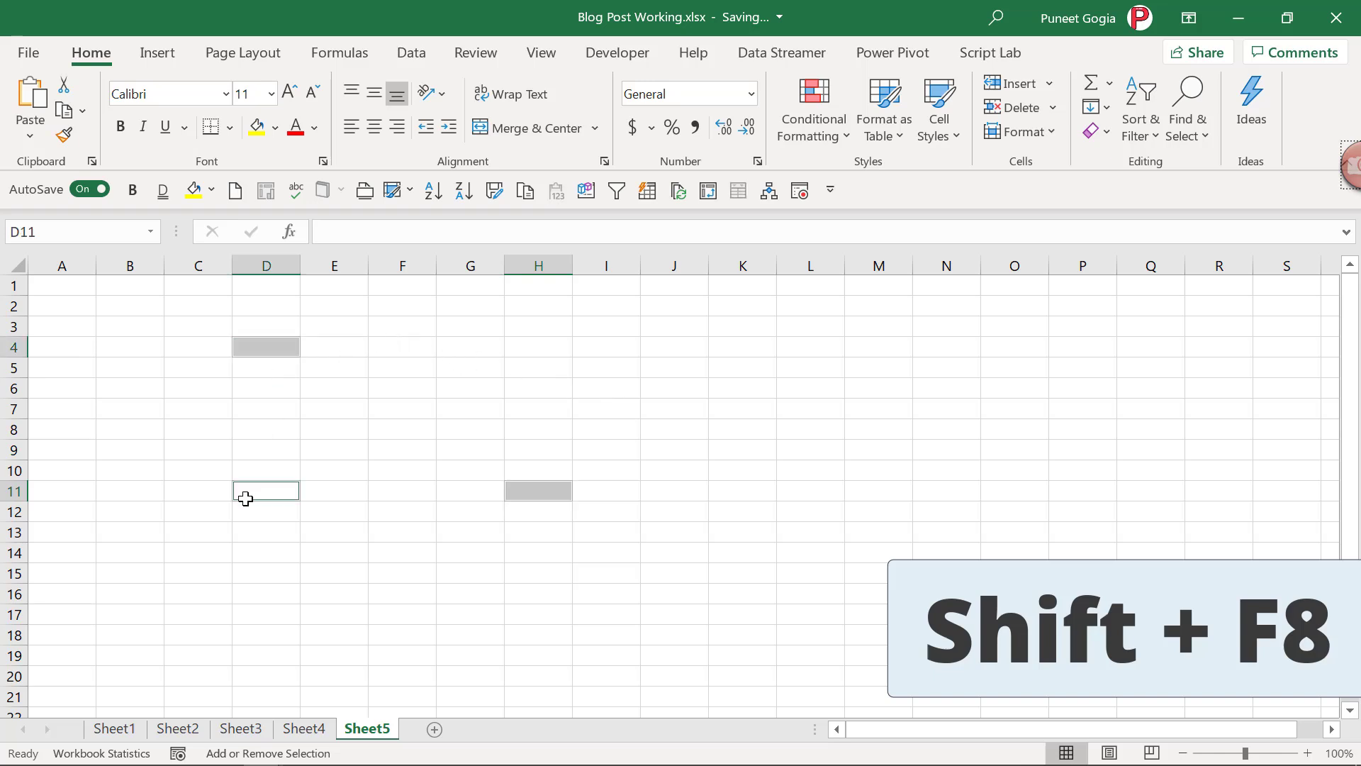
{"action": "left_click", "coordinate": [278, 615]}
{"action": "left_click", "coordinate": [482, 418]}
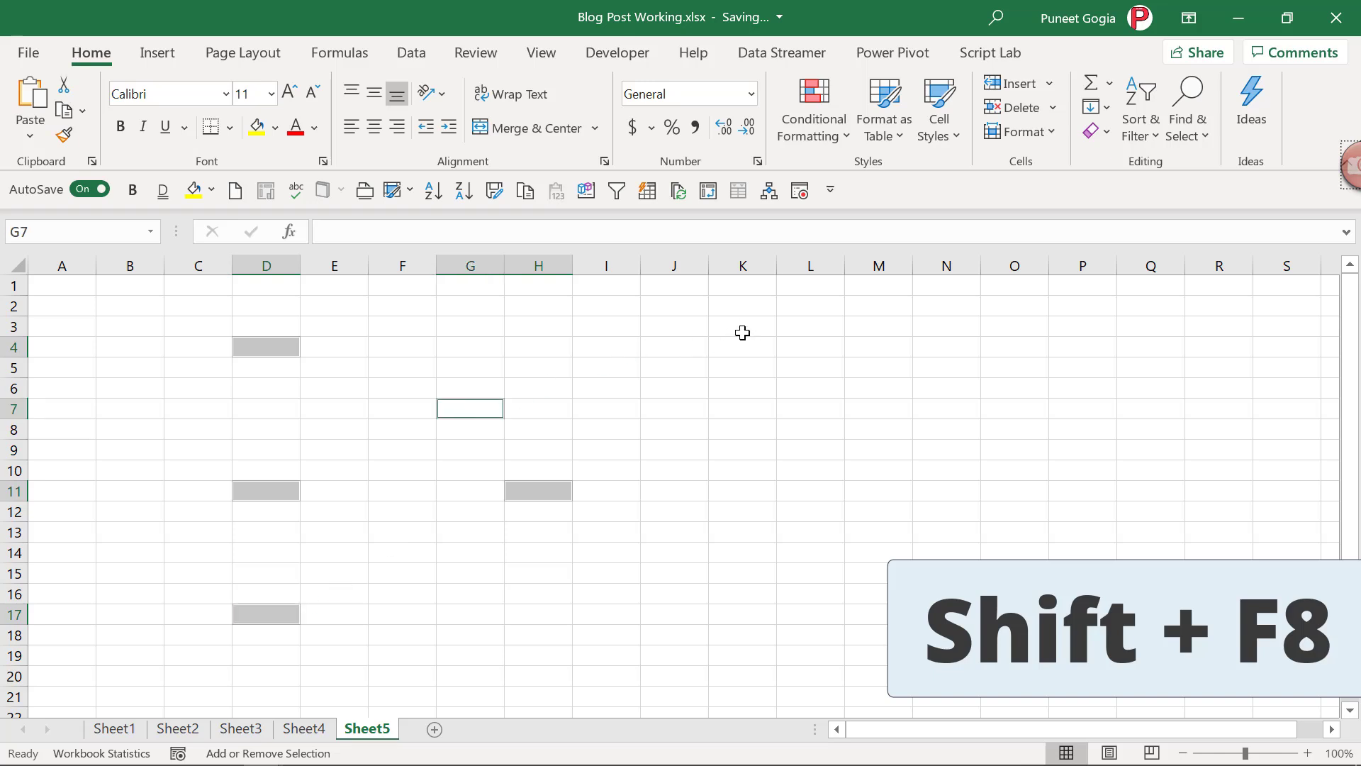
{"action": "left_click", "coordinate": [743, 328]}
{"action": "left_click", "coordinate": [732, 454]}
{"action": "left_click", "coordinate": [723, 564]}
{"action": "left_click", "coordinate": [574, 635]}
{"action": "left_click_drag", "start_coordinate": [896, 365], "coordinate": [879, 471]}
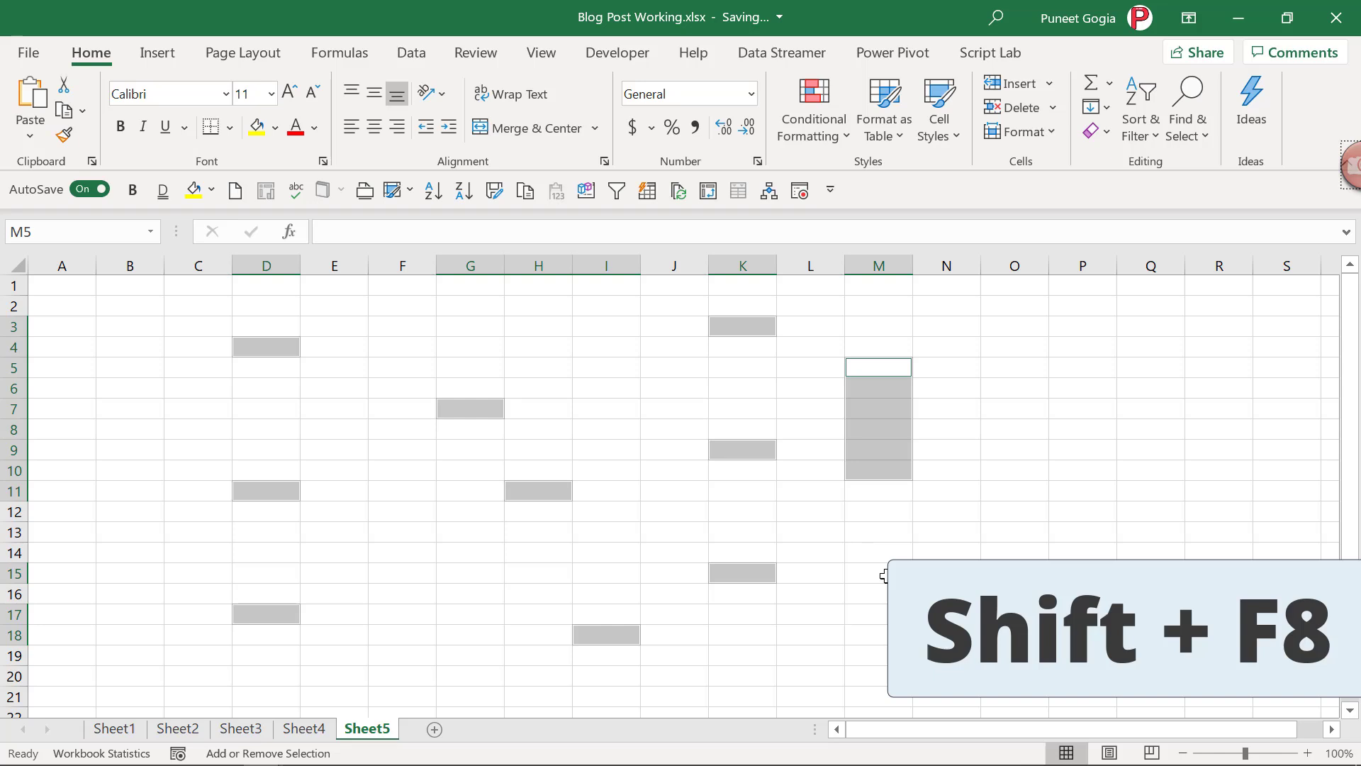
- Remove K15, K9 and K3 from the selection
{"action": "left_click", "coordinate": [755, 571]}
{"action": "left_click", "coordinate": [745, 449]}
{"action": "left_click", "coordinate": [745, 328]}
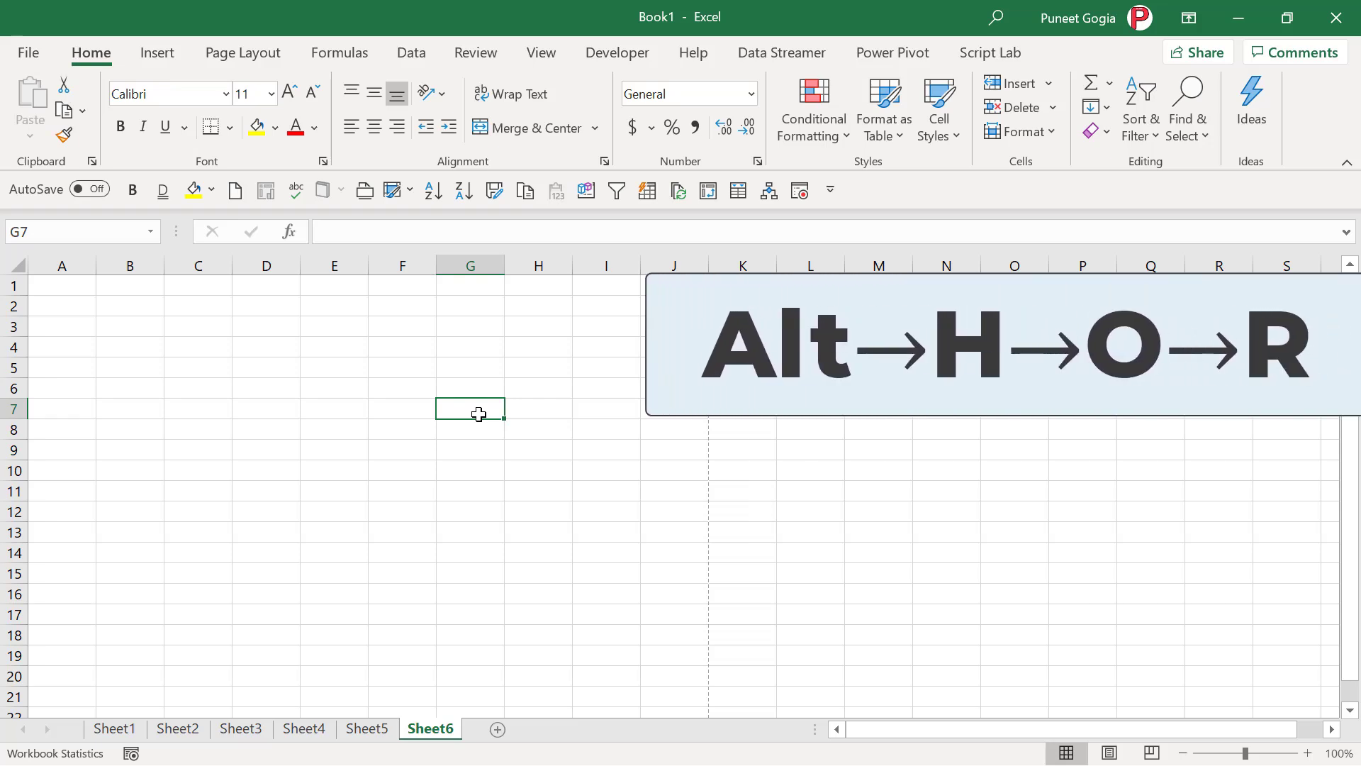
- Rename the Sheet6 tab to Data using the Alt, H, O, R shortcut
{"action": "key", "text": "alt+h"}
{"action": "key", "text": "o"}
{"action": "key", "text": "r"}
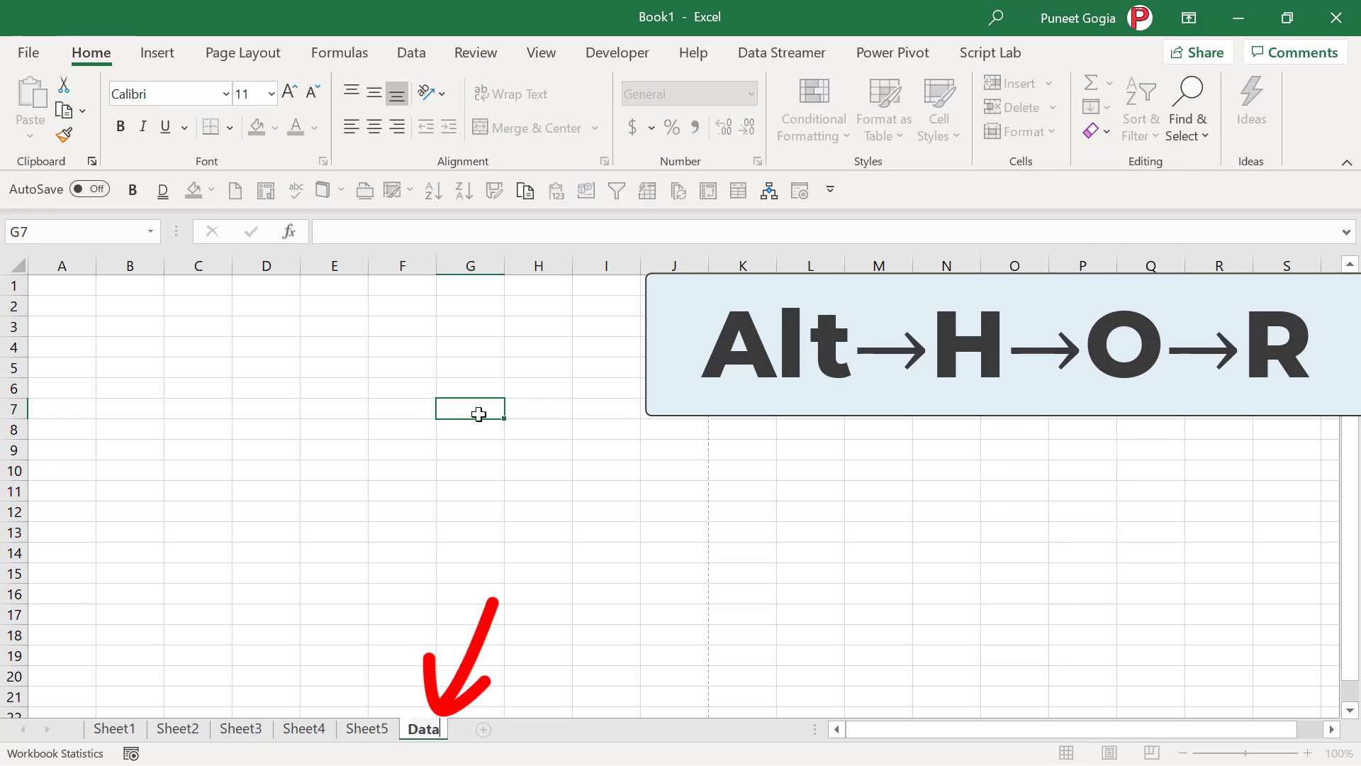
{"action": "key", "text": "Return"}
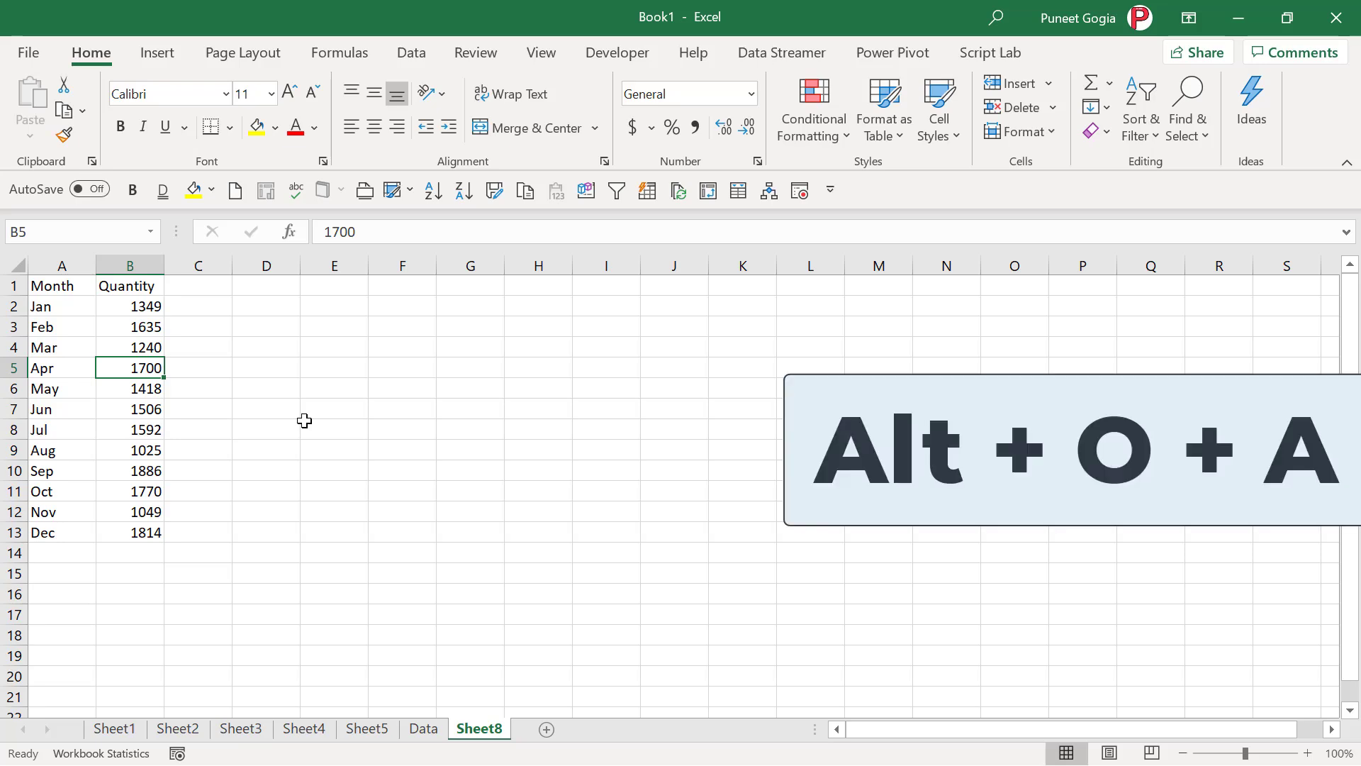
- Apply the List 3 AutoFormat style to the Month and Quantity list
{"action": "key", "text": "alt"}
{"action": "key", "text": "o"}
{"action": "key", "text": "a"}
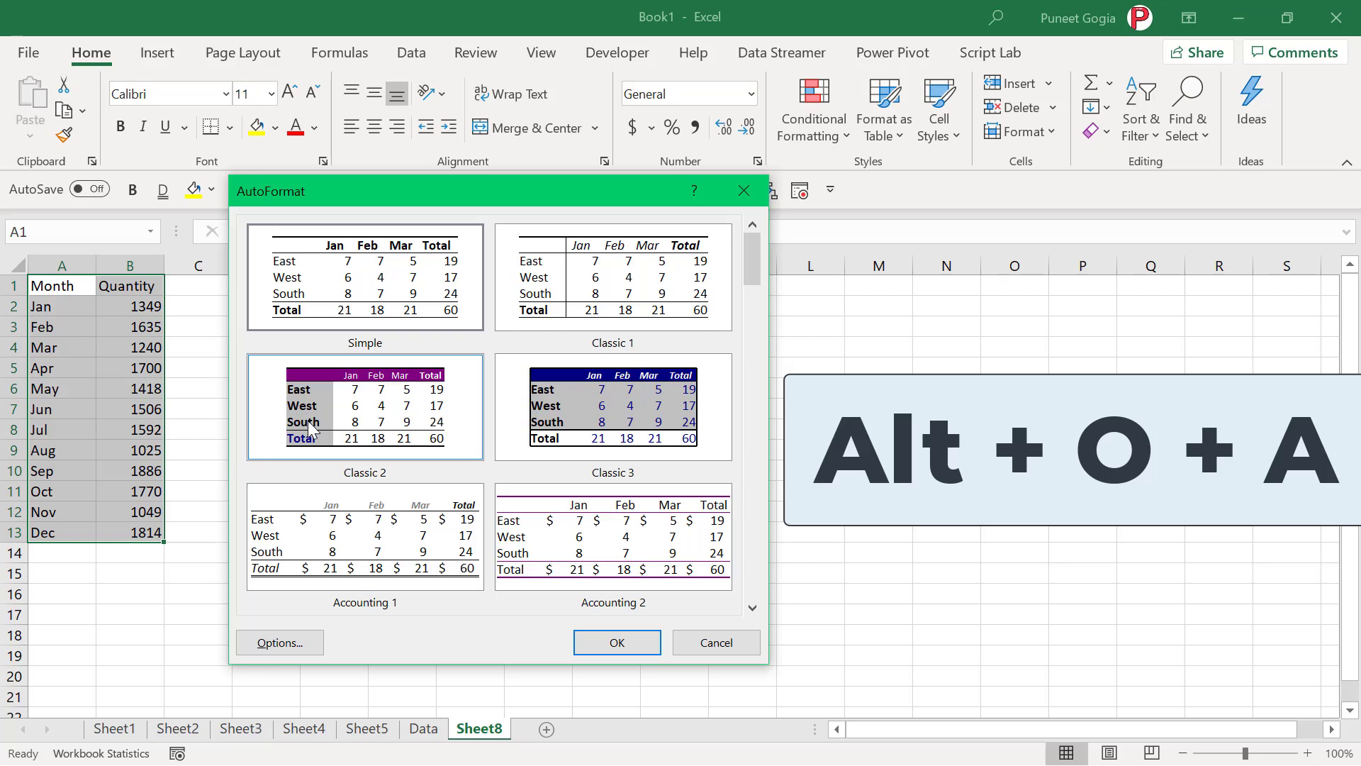
{"action": "left_click", "coordinate": [545, 437]}
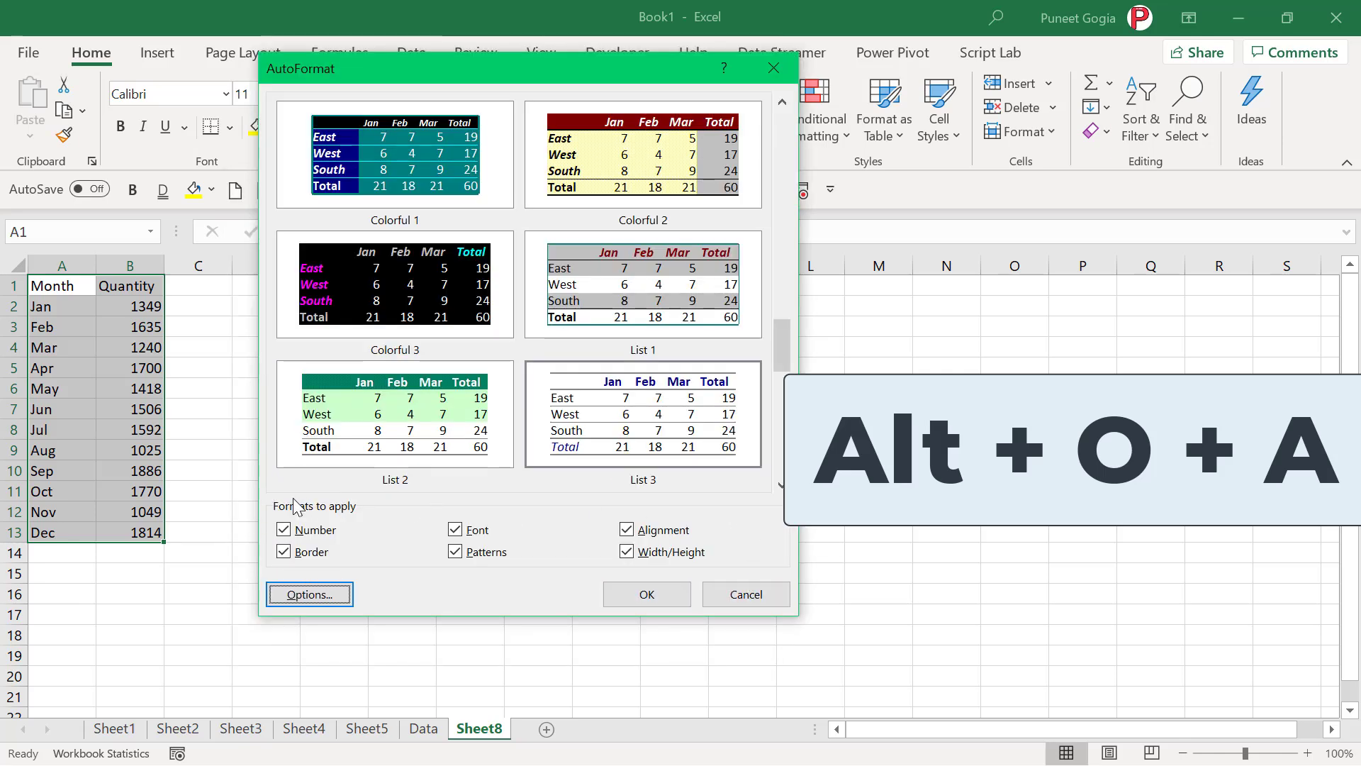
{"action": "left_click", "coordinate": [637, 420]}
{"action": "left_click", "coordinate": [644, 600]}
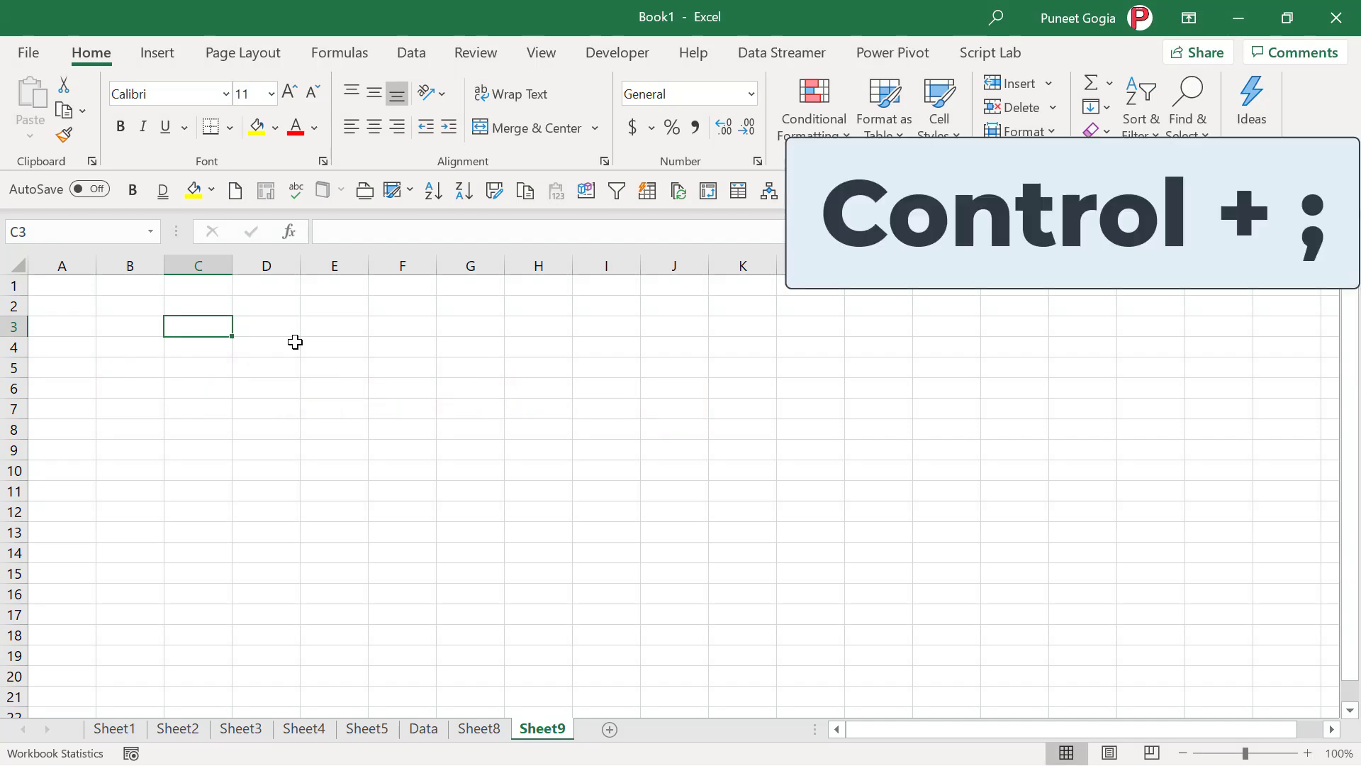
- Stamp the current date and time, 5/9/2020 7:36 AM, into C3 and again into C7
{"action": "key", "text": "ctrl+semicolon"}
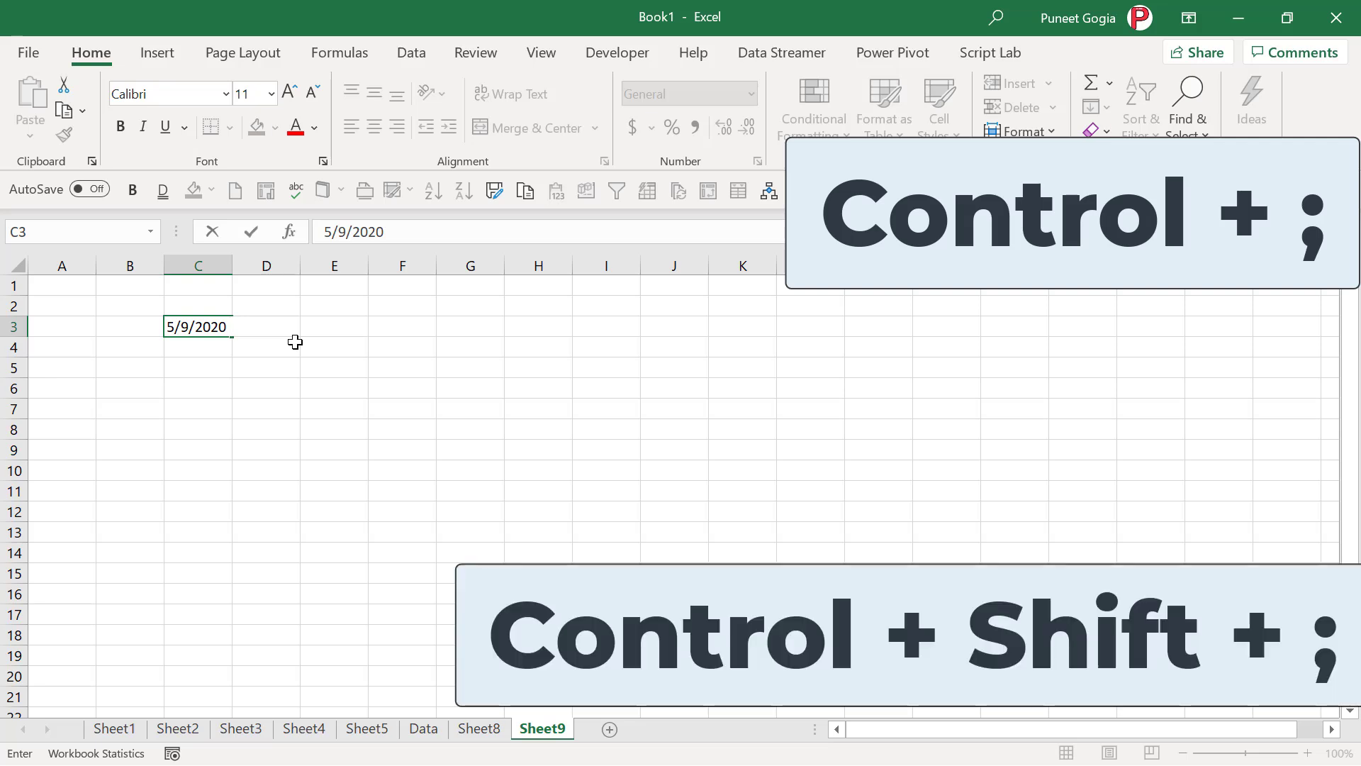
{"action": "key", "text": "ctrl+shift+semicolon"}
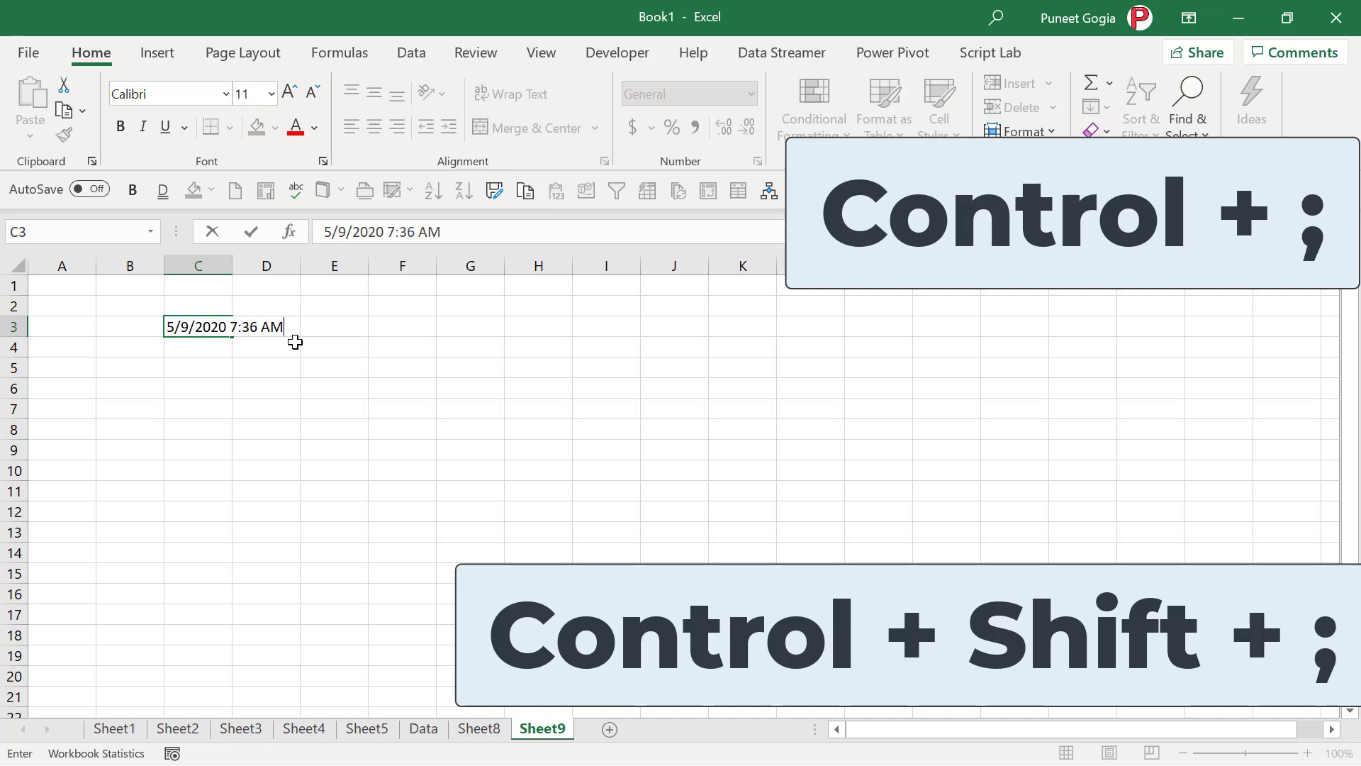
{"action": "key", "text": "Return"}
{"action": "key", "text": "Down"}
{"action": "key", "text": "Down"}
{"action": "key", "text": "Down"}
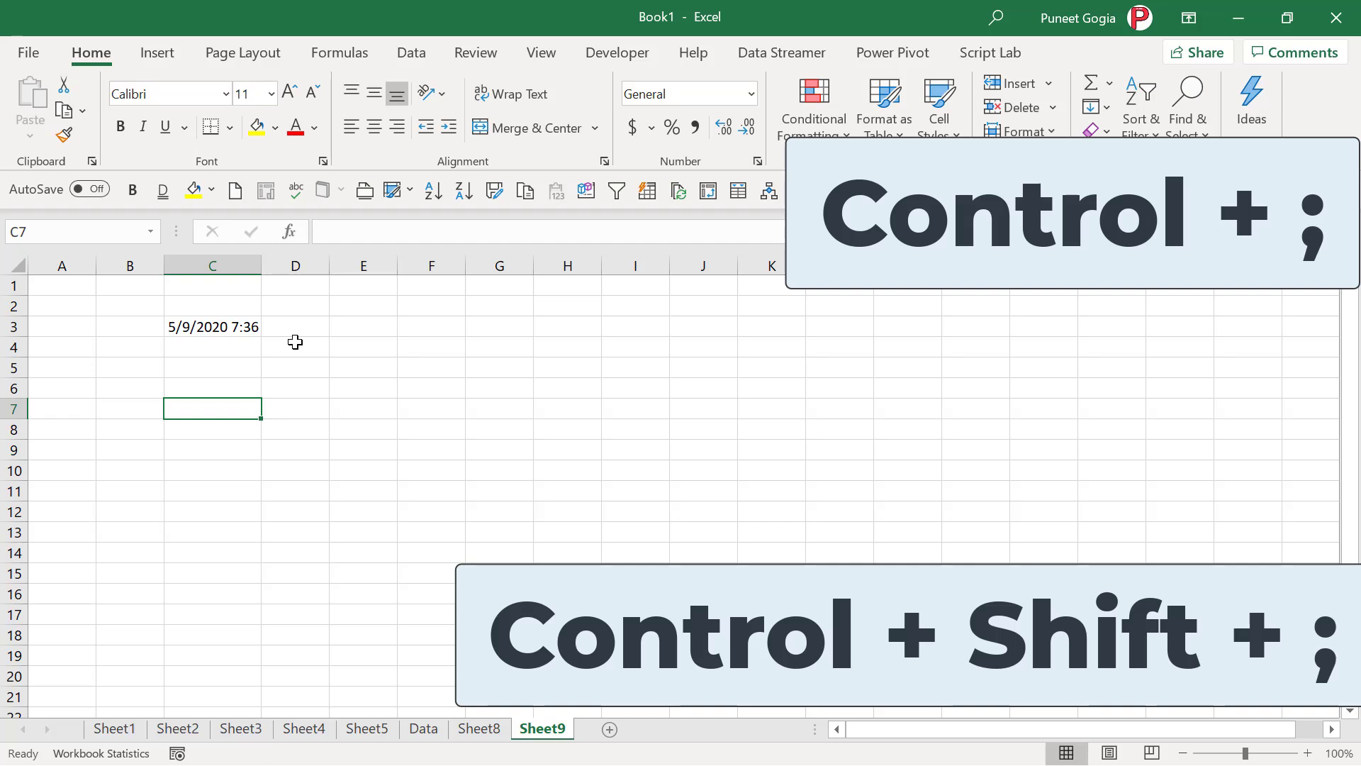
{"action": "key", "text": "ctrl+semicolon"}
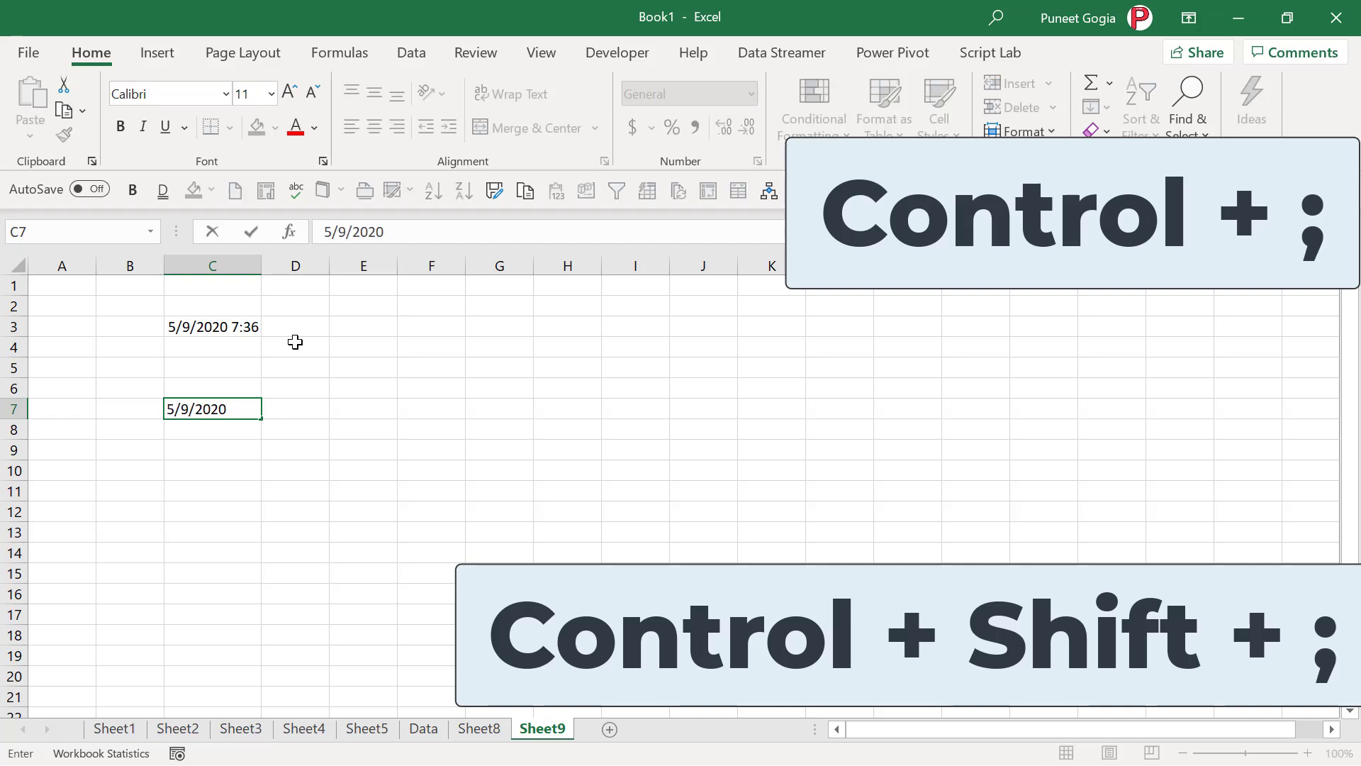
{"action": "key", "text": "ctrl+shift+semicolon"}
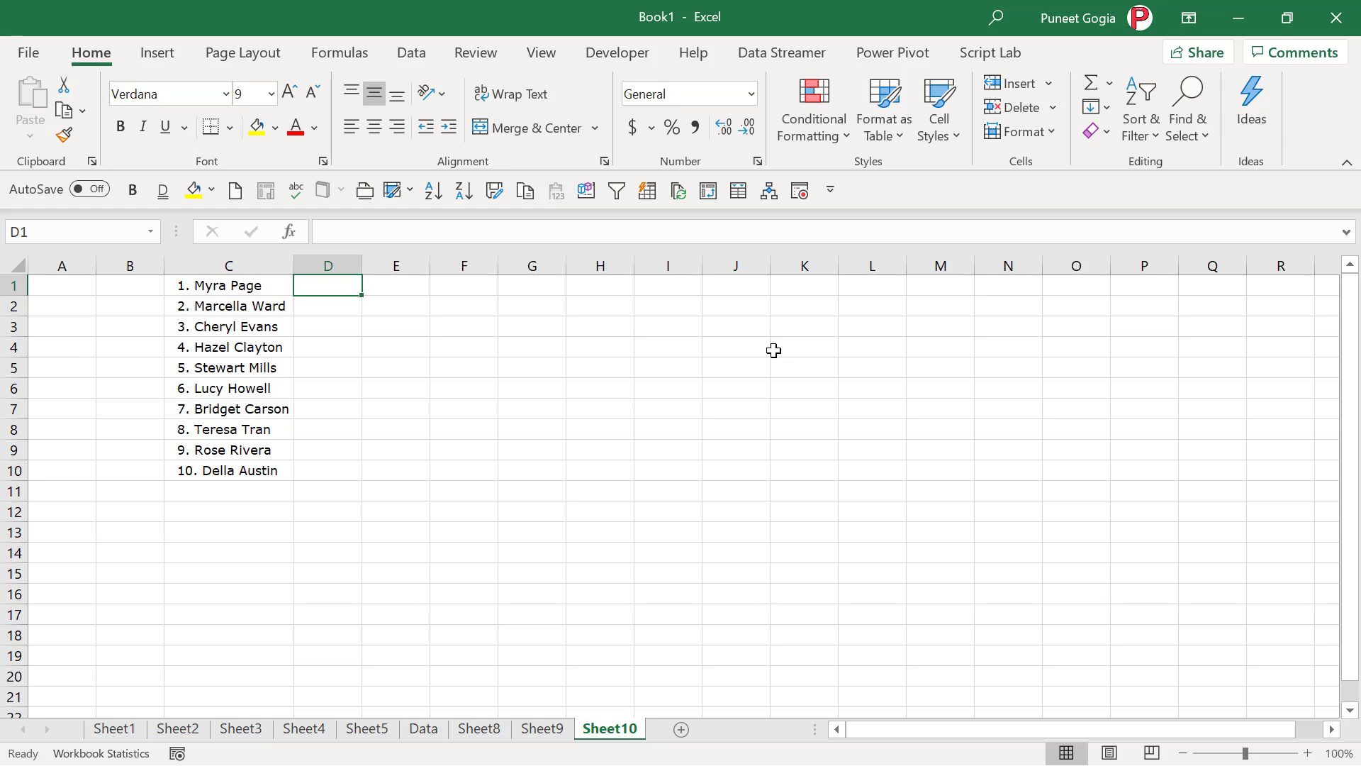
- Enter the first person's first name in D1, then Flash Fill the remaining first names into D2:D10
{"action": "type", "text": "My"}
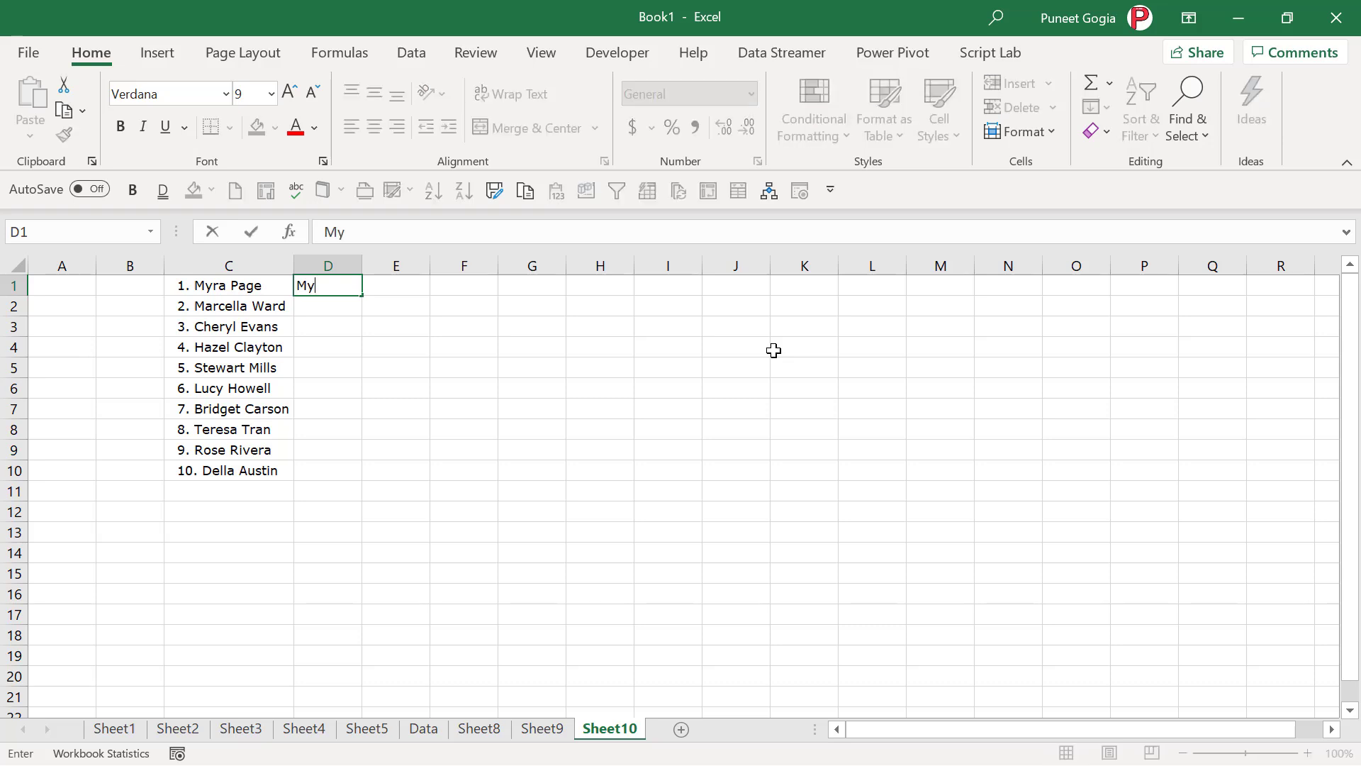
{"action": "type", "text": "ra"}
{"action": "key", "text": "Return"}
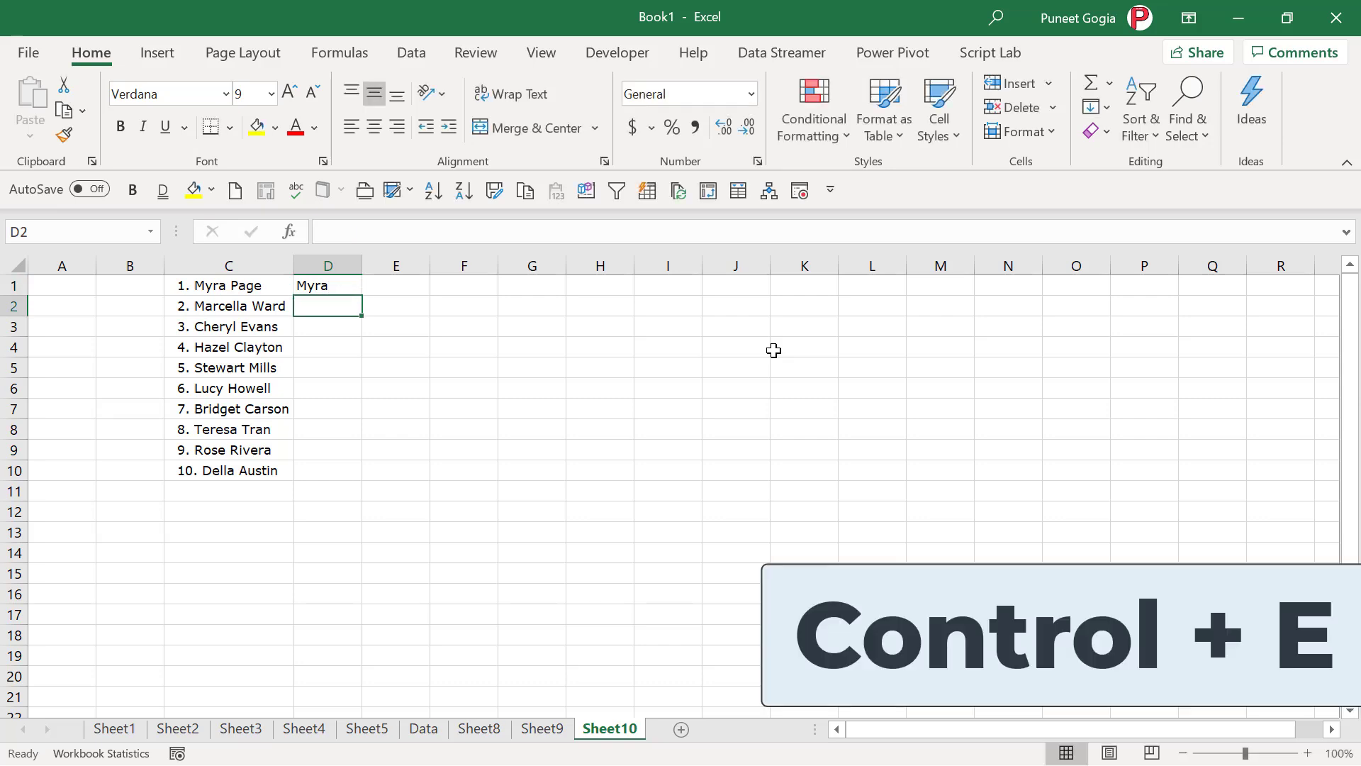
{"action": "key", "text": "ctrl+e"}
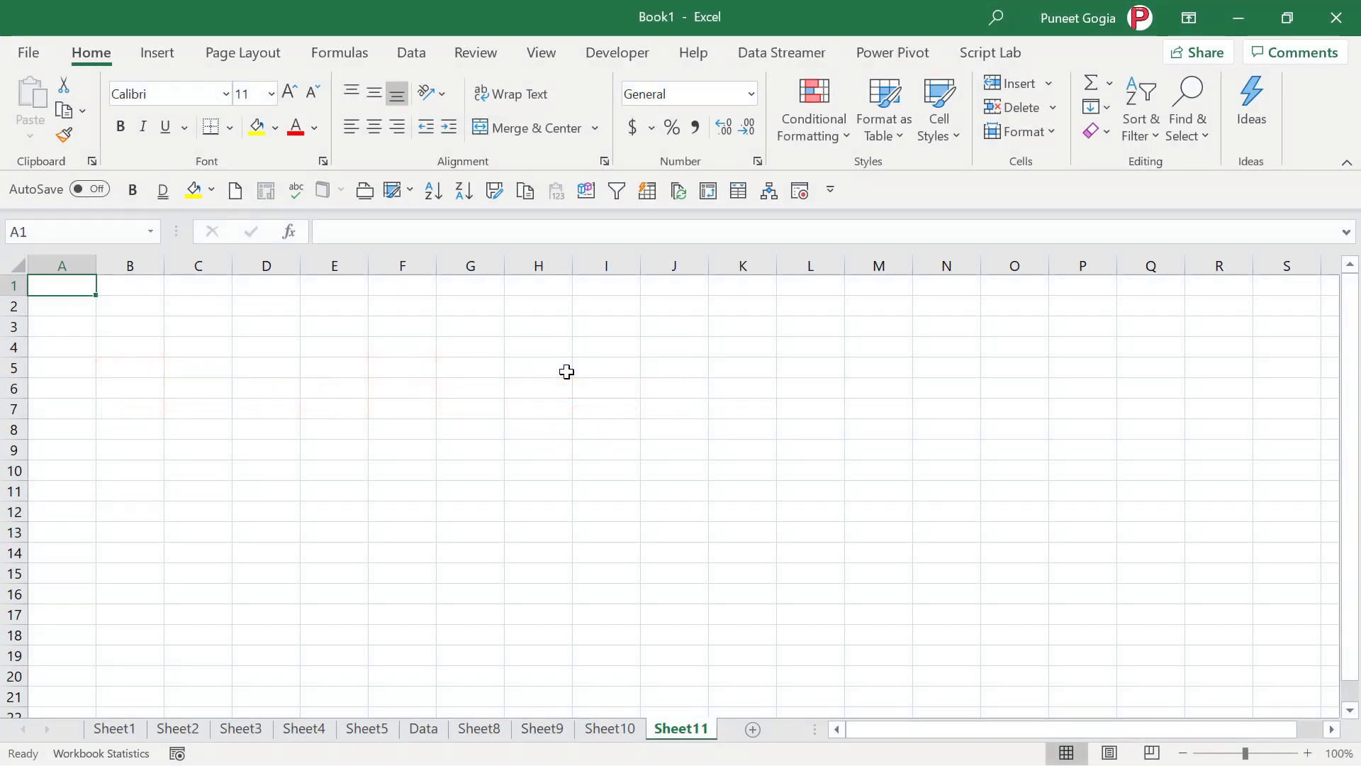
- Turn on Full Screen view for Sheet11 with the Alt, V, U sequence
{"action": "key", "text": "alt"}
{"action": "key", "text": "v"}
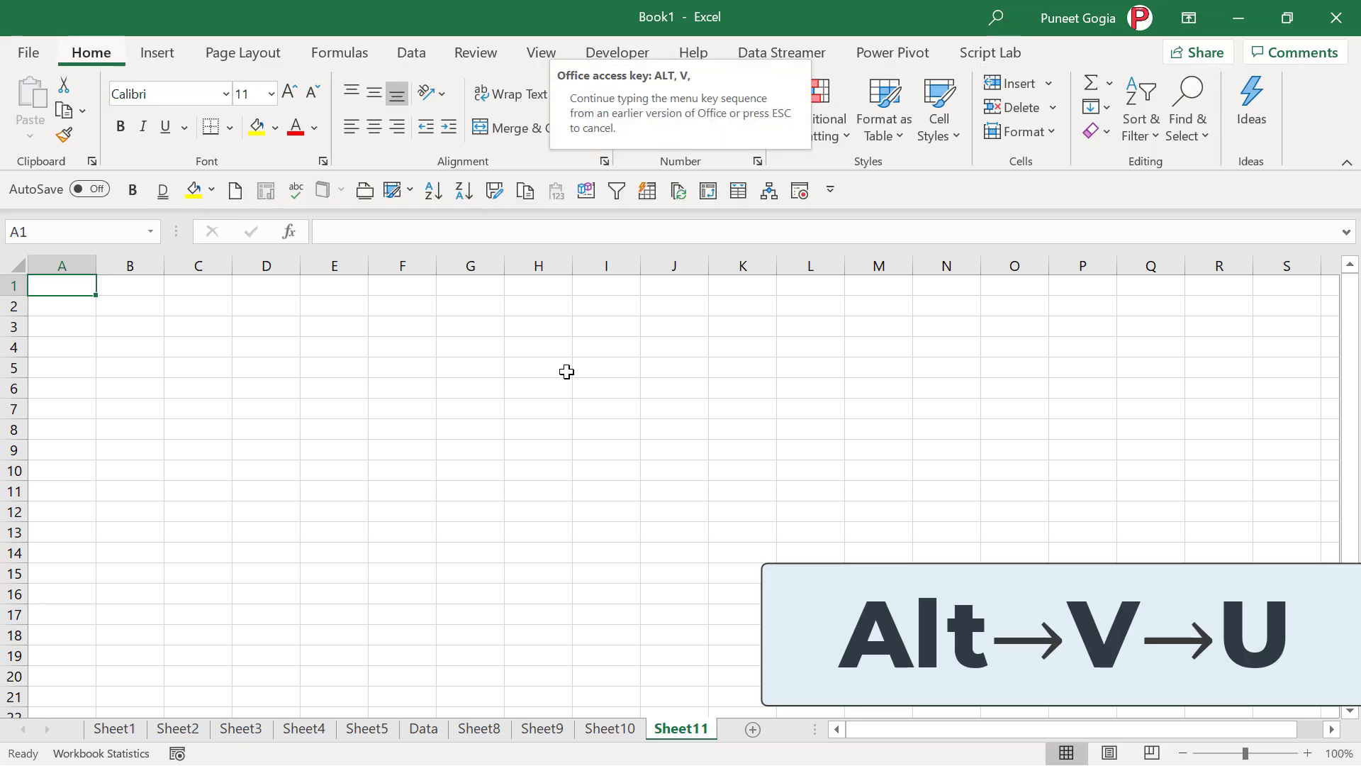
{"action": "key", "text": "u"}
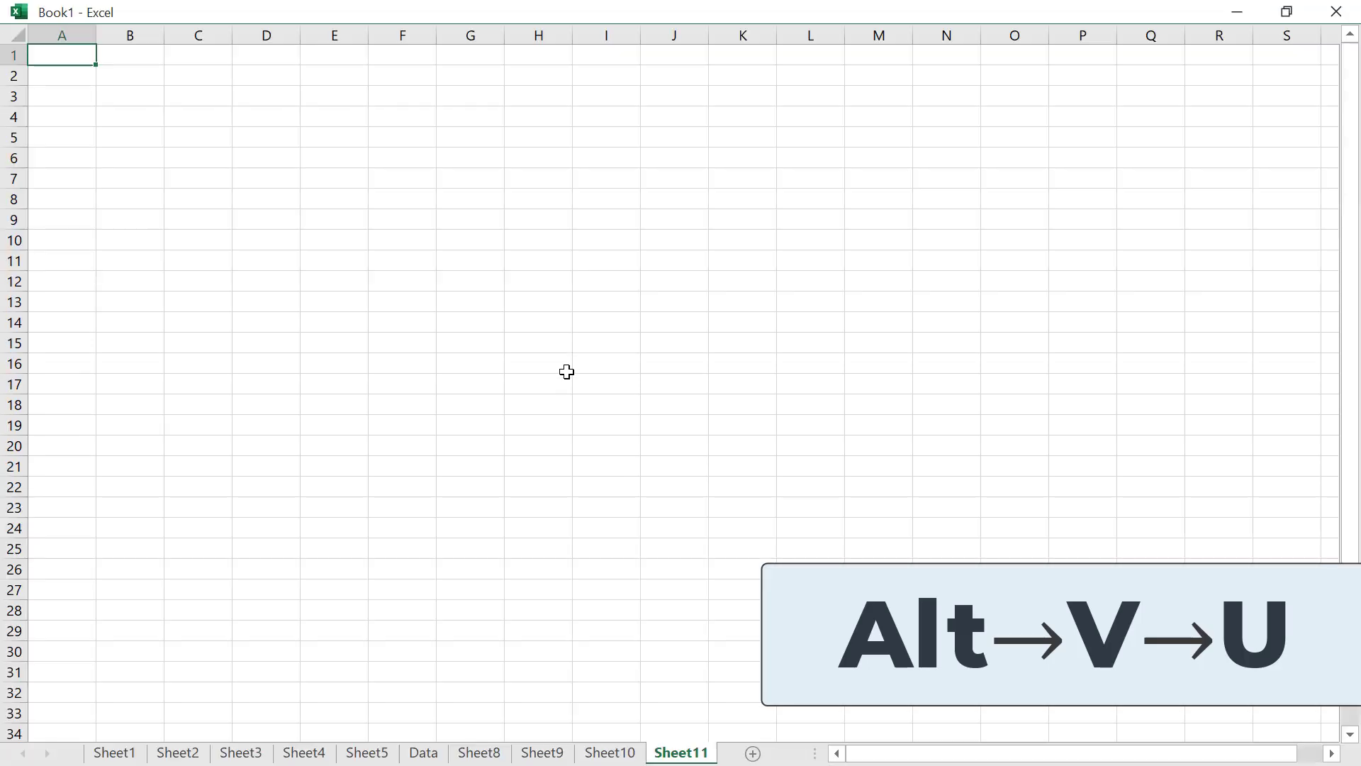